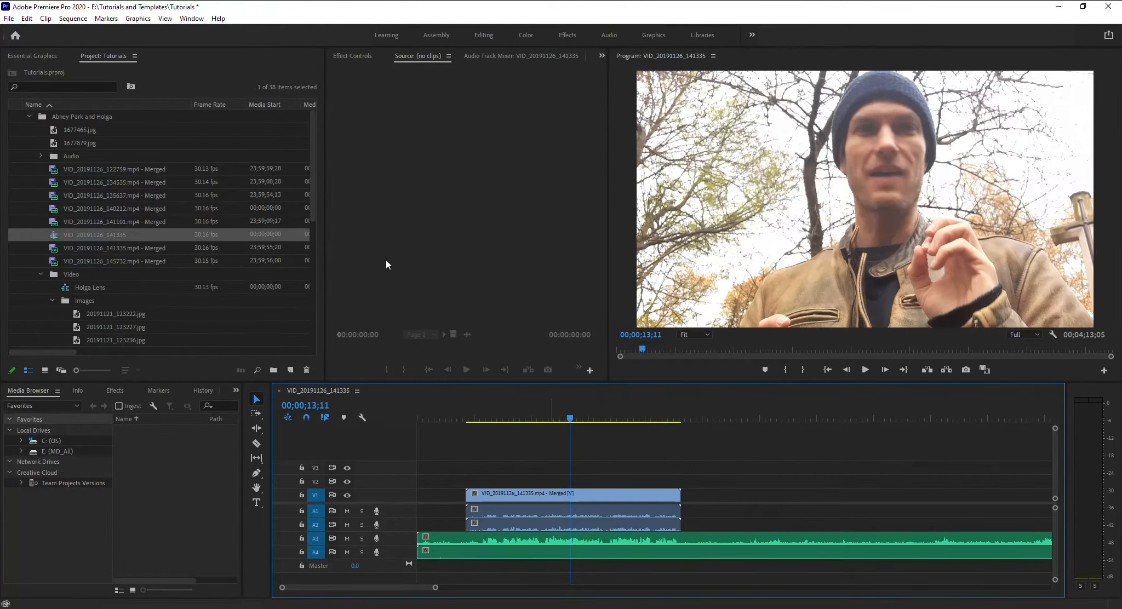
Place the Film Lower Third Left Two Line template on track V2 above the video clip.
click(30, 116)
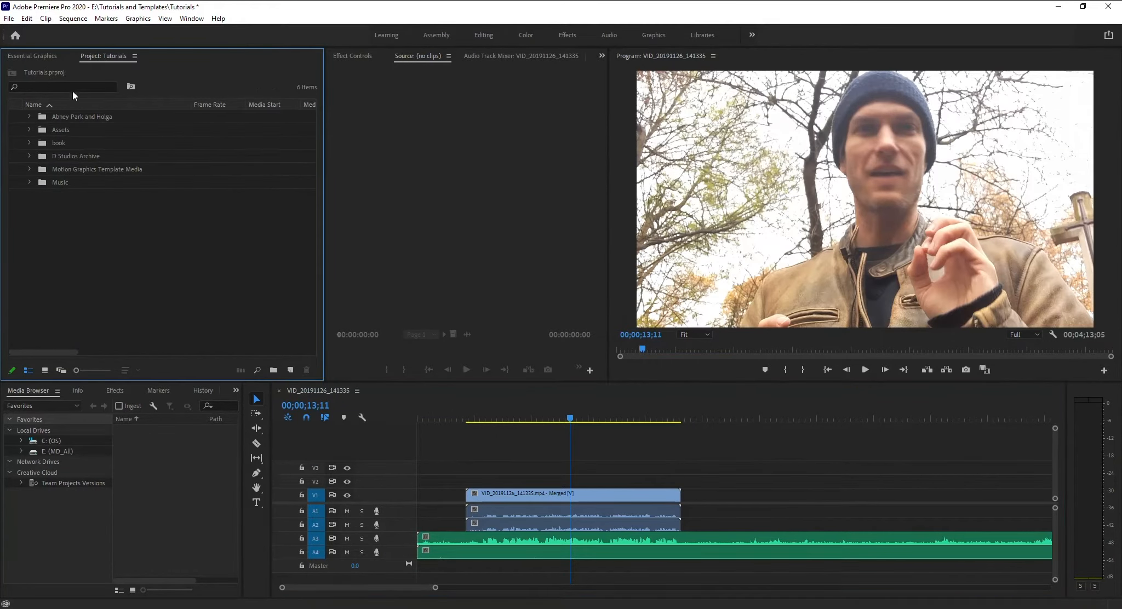
click(23, 60)
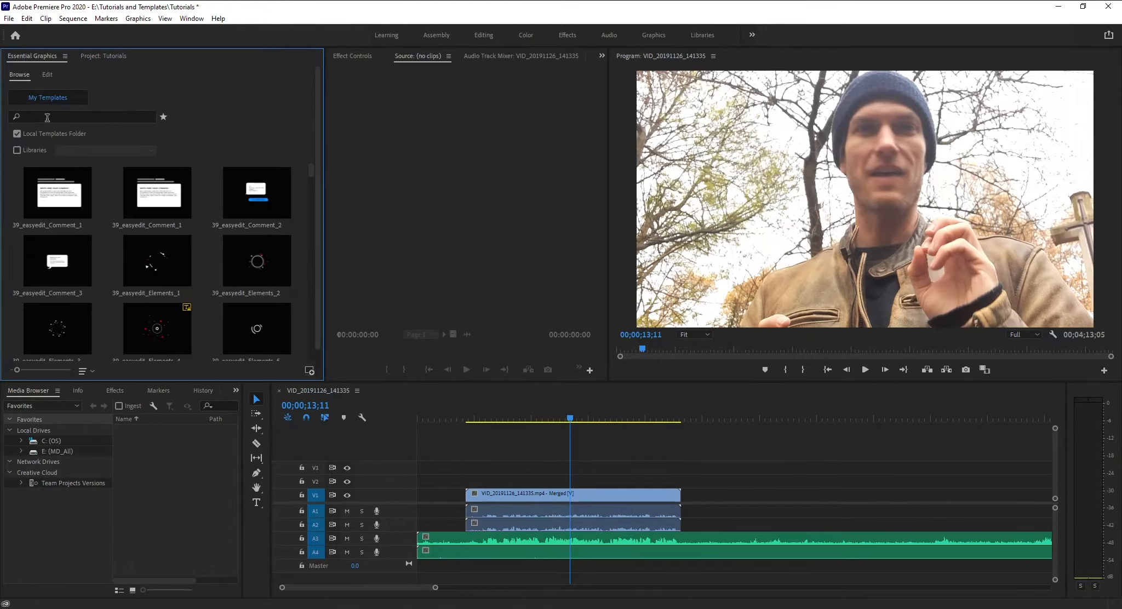
scroll(121, 248, down, 5)
scroll(121, 248, down, 5)
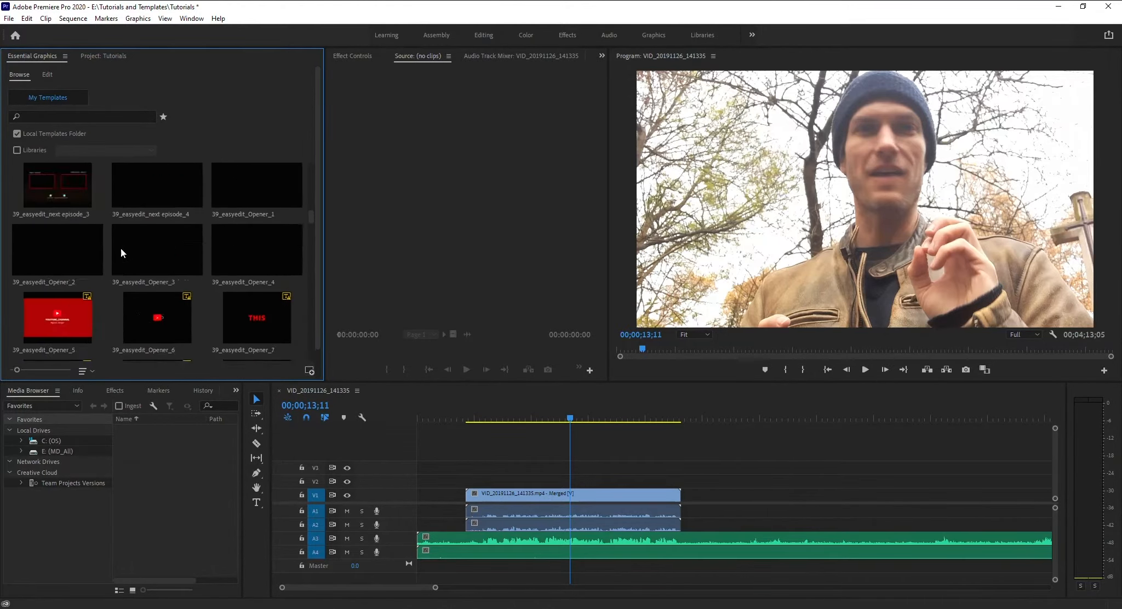
scroll(121, 248, down, 1)
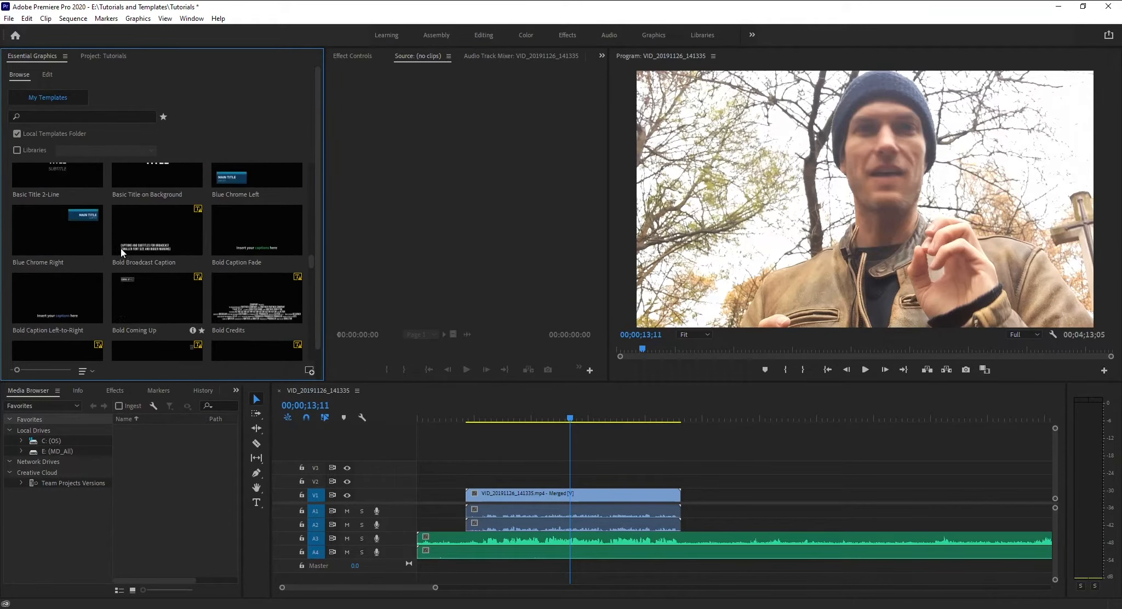
scroll(121, 248, down, 5)
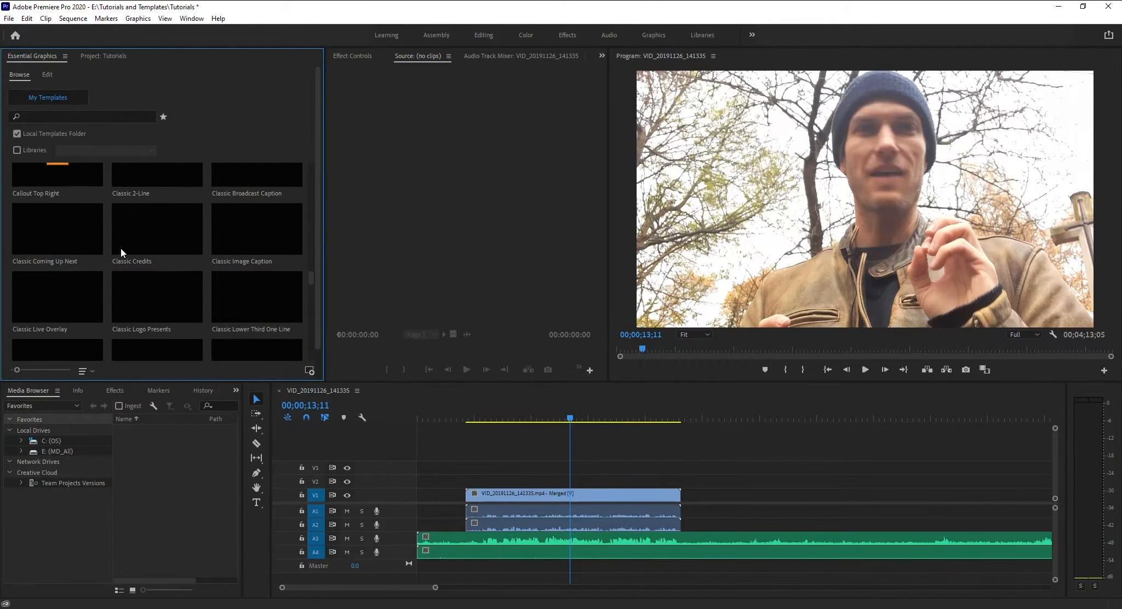
drag(124, 278, 519, 481)
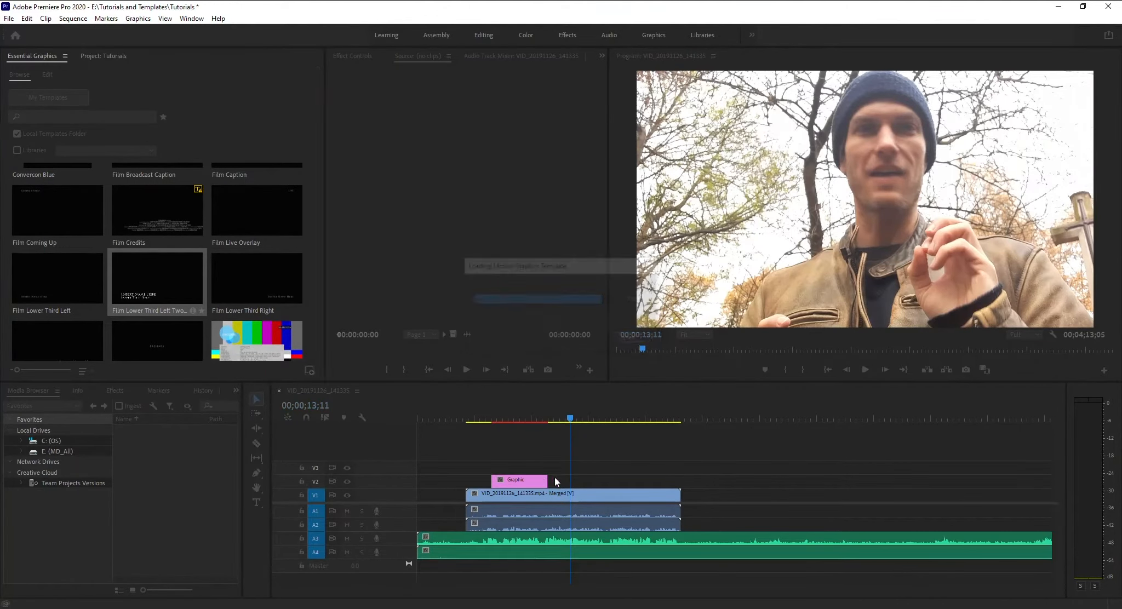
Move the playhead to 00;00;08;13 within the lower third and replace its name line with "Sample Text".
click(514, 413)
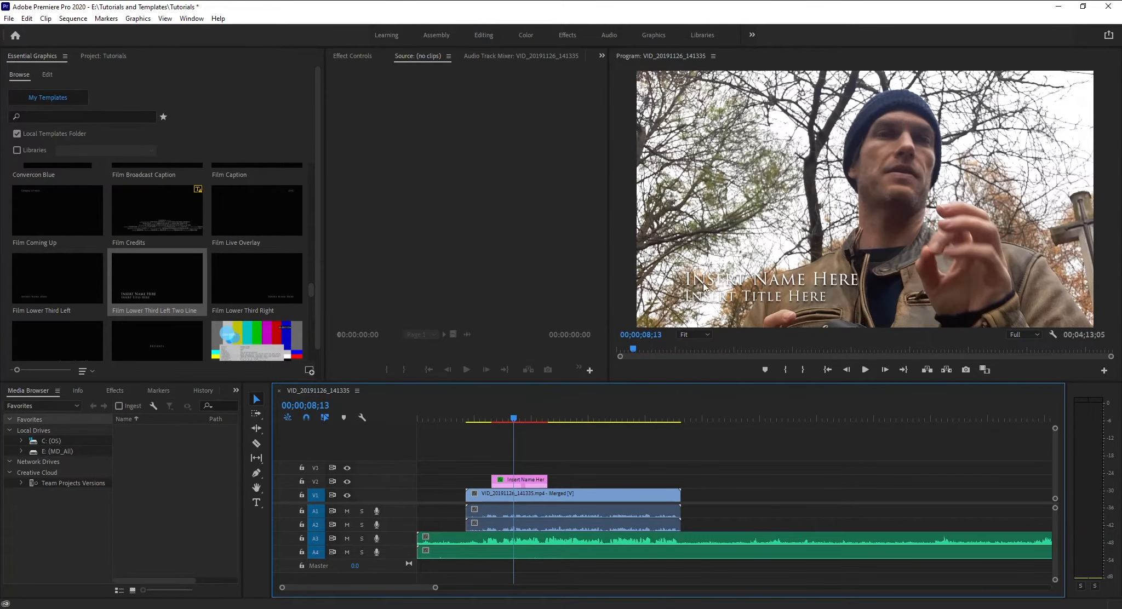
click(758, 279)
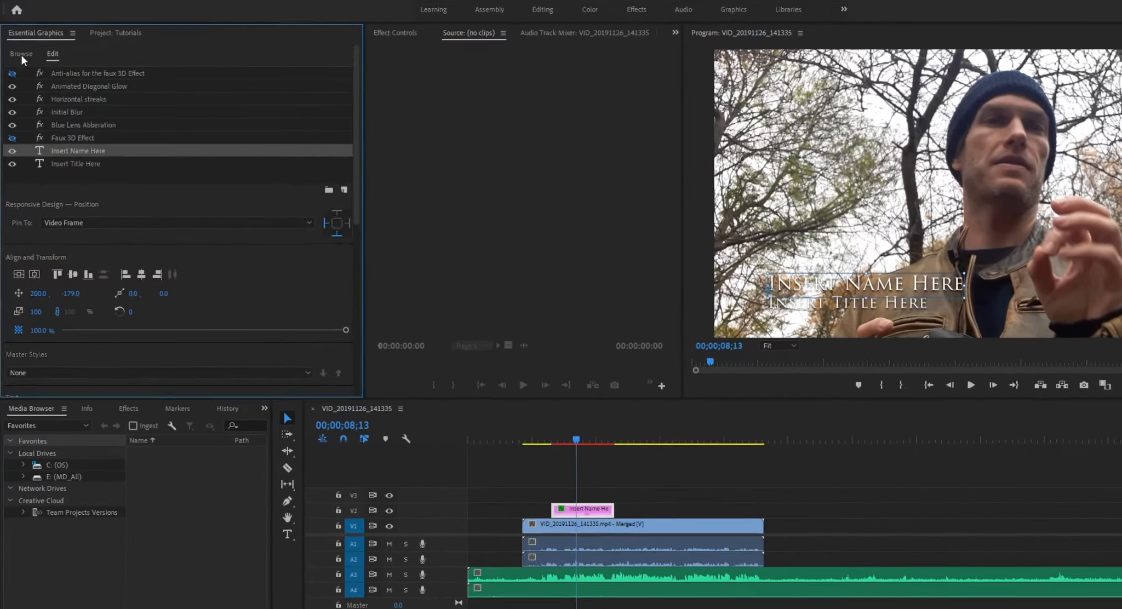
click(19, 74)
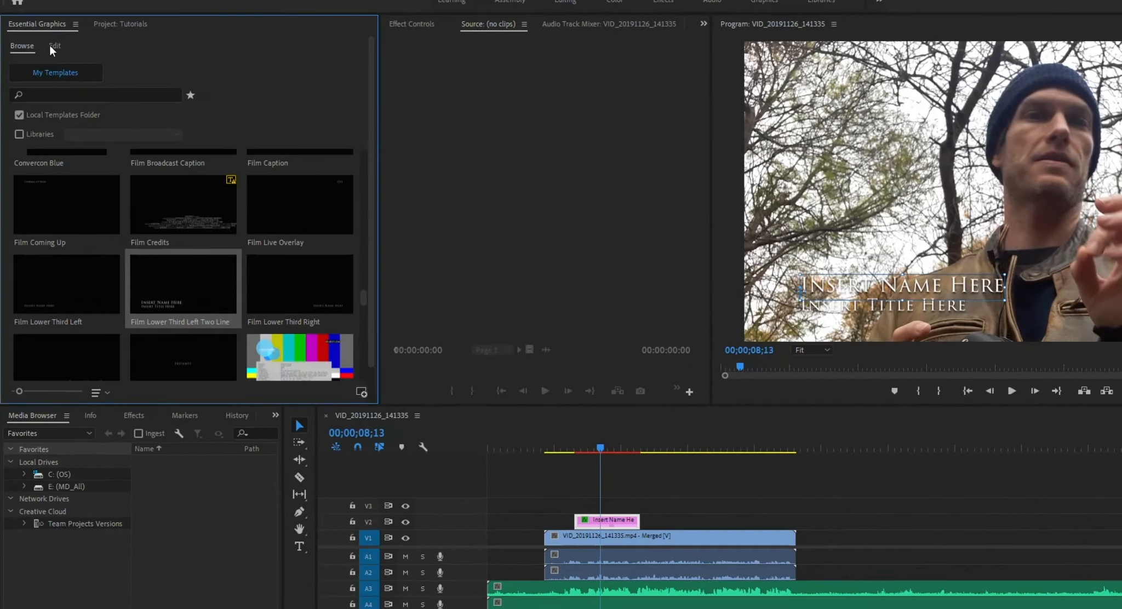
click(44, 74)
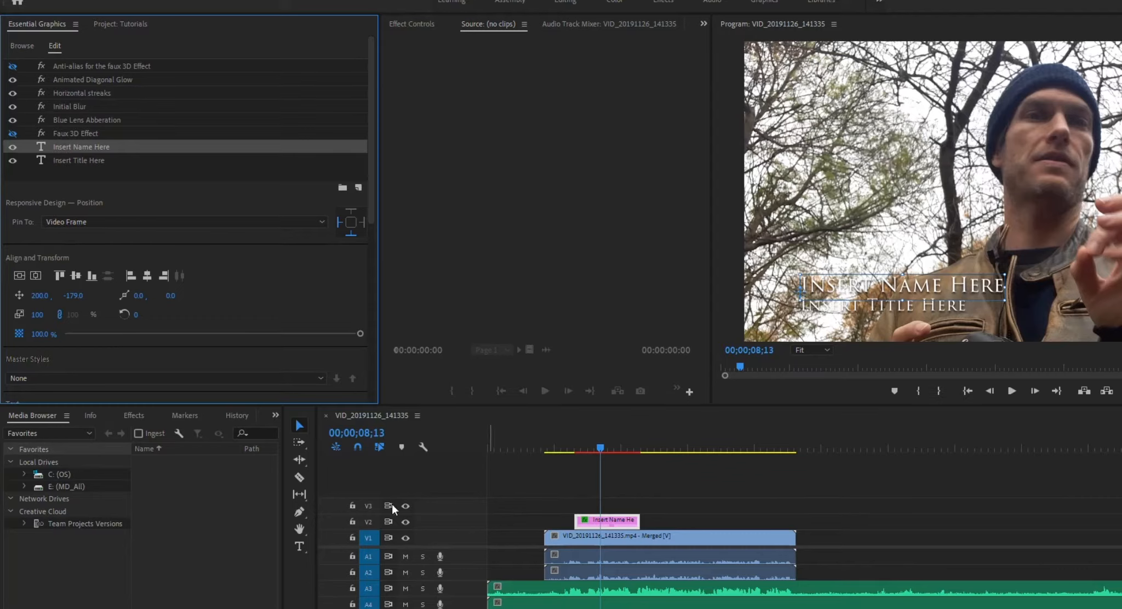
double_click(872, 285)
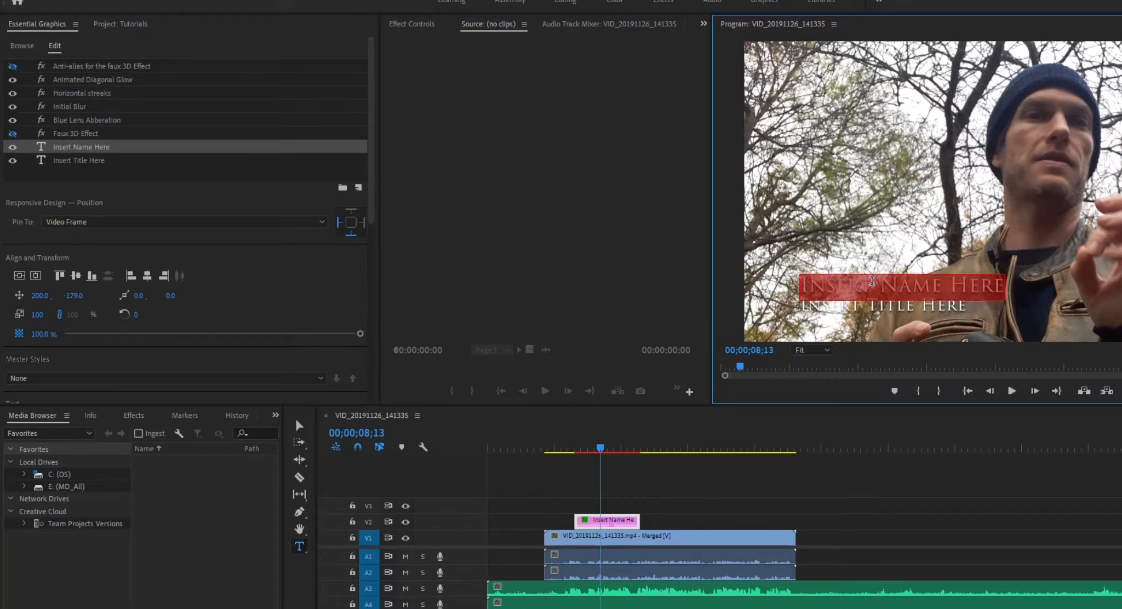
text(Sample Text)
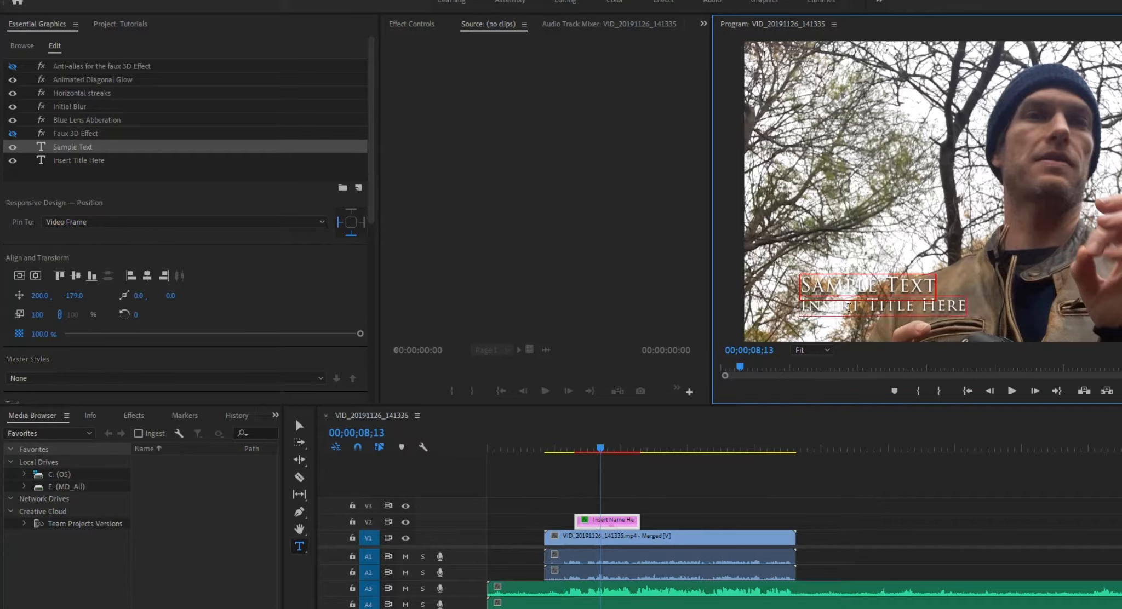
Replace the lower third's "Insert Title Here" line with "sample 2".
click(848, 308)
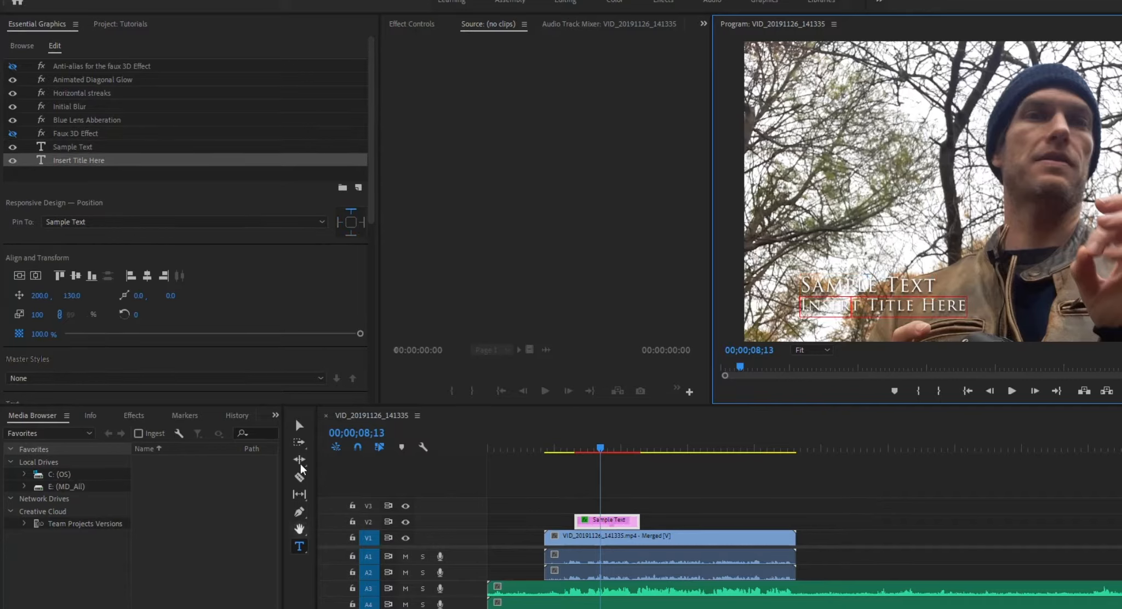
click(298, 426)
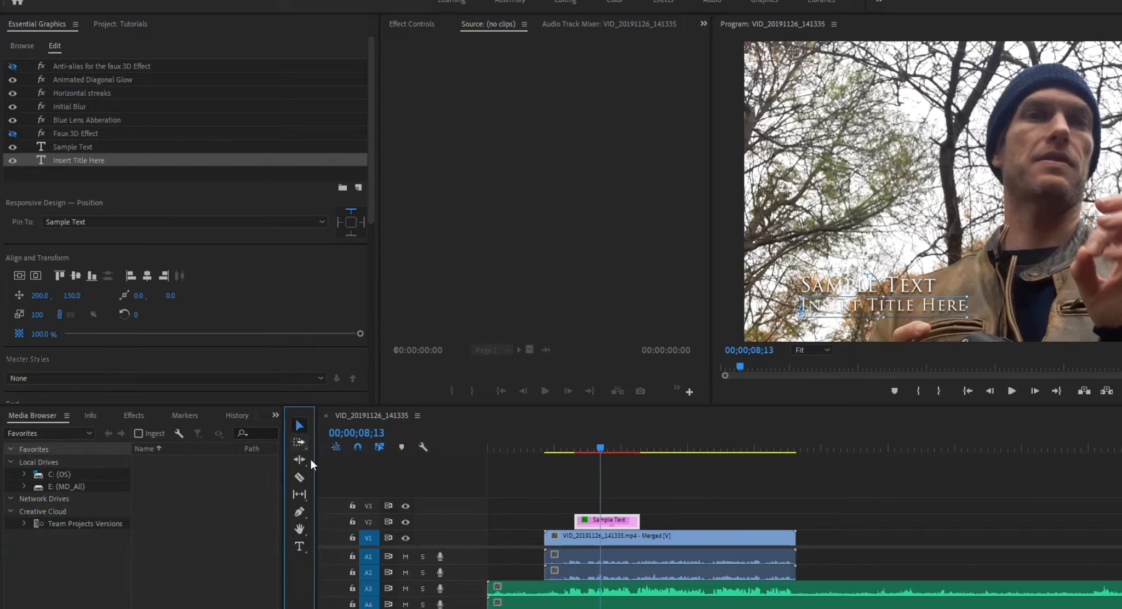
click(879, 315)
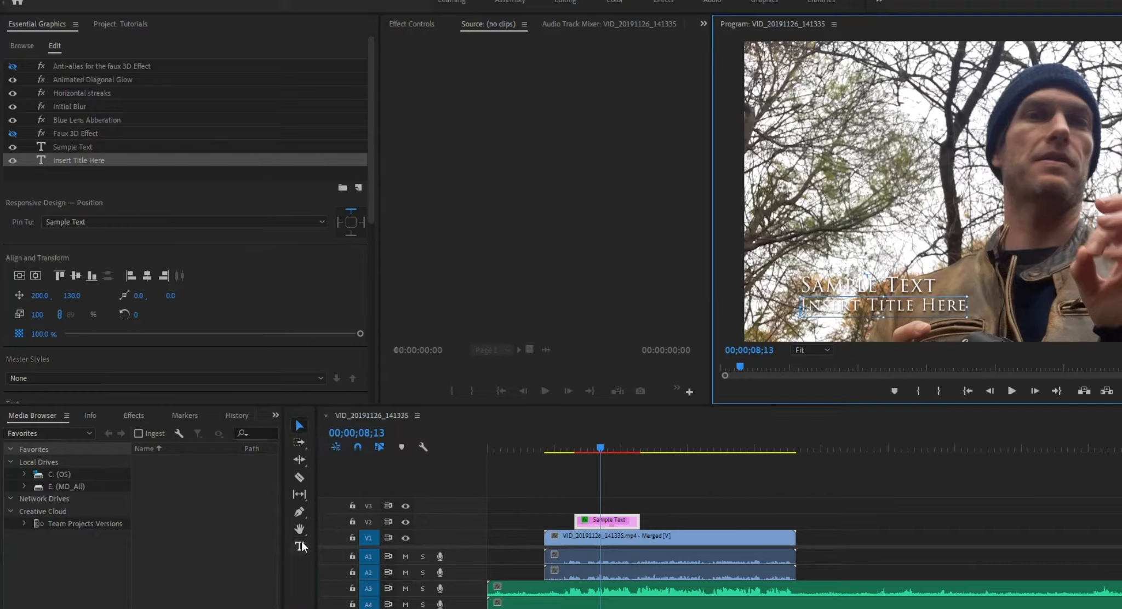
click(301, 542)
click(821, 305)
key(ctrl+a)
text(sample)
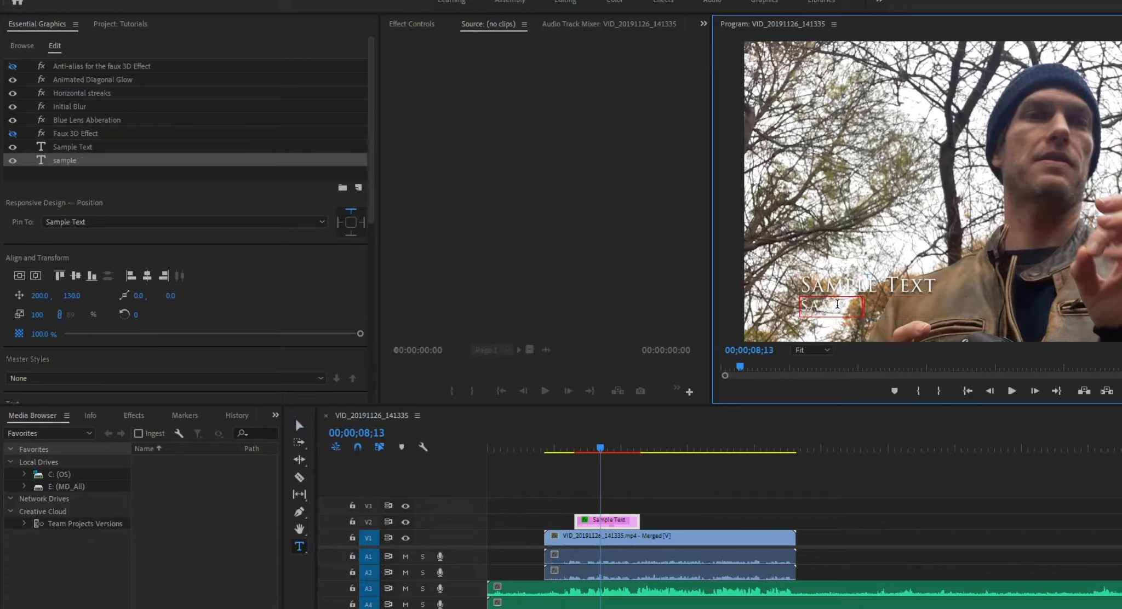
text( 2)
Set the Sample Text layer's font to Verdana and its fill colour to black (000000).
click(63, 149)
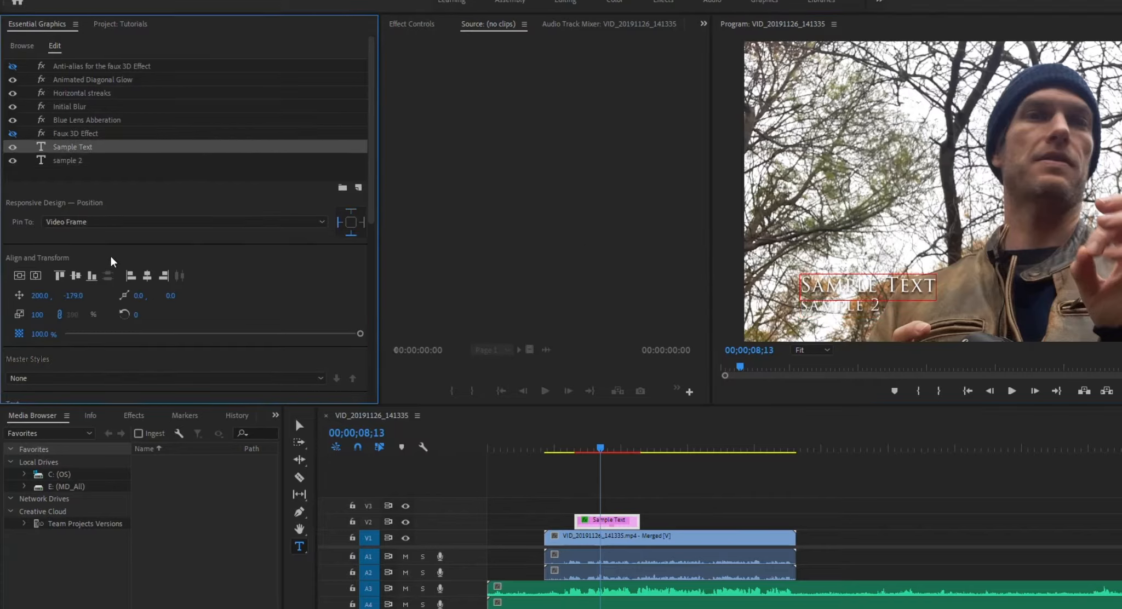
scroll(74, 290, down, 3)
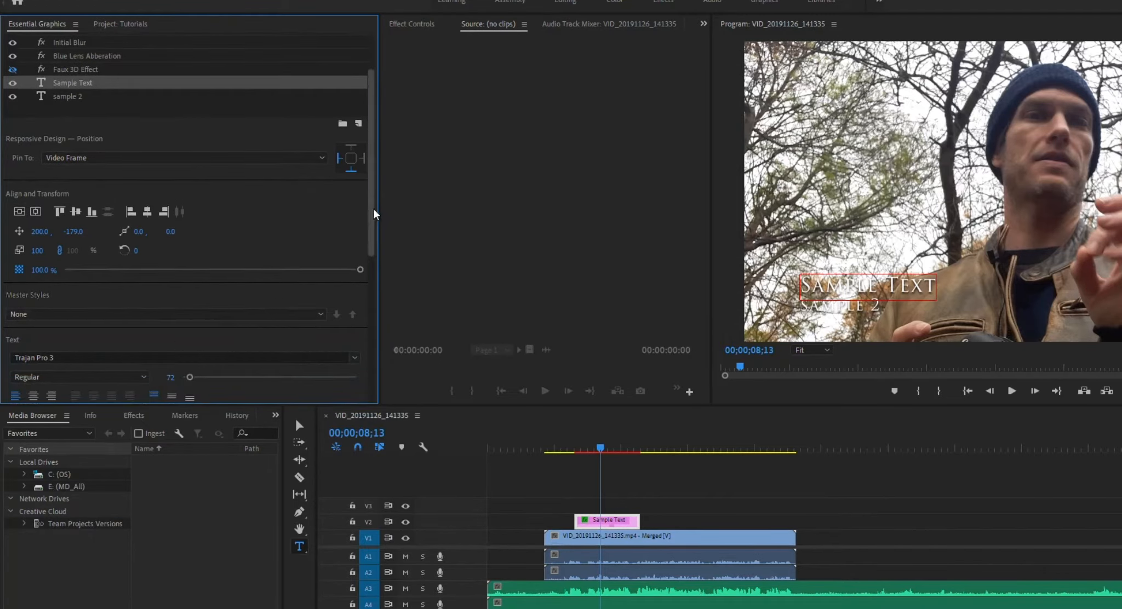
drag(371, 230, 371, 314)
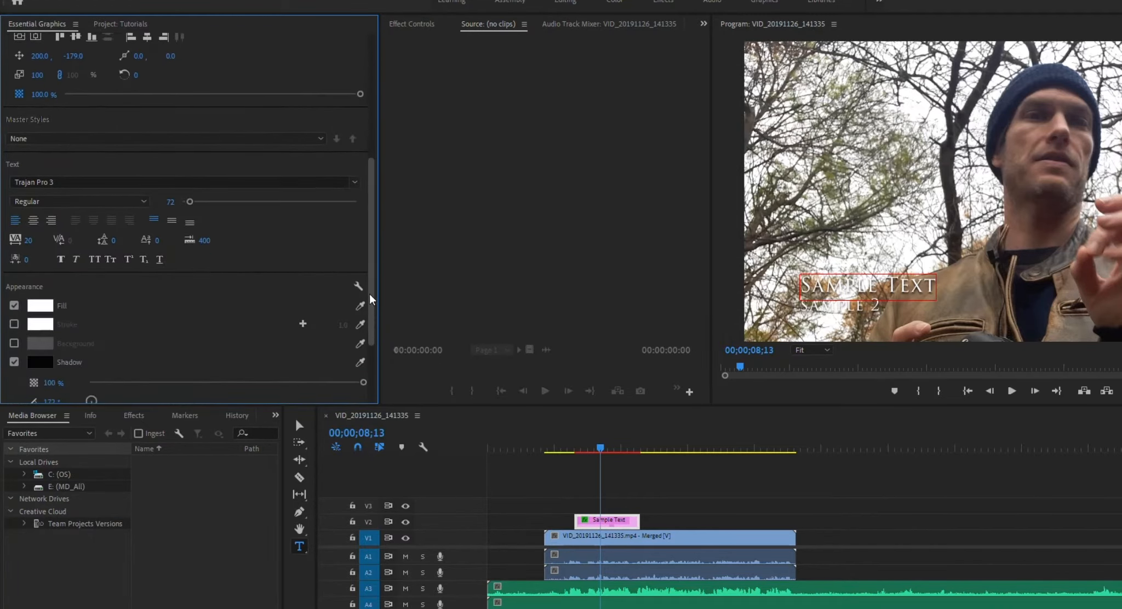
click(355, 182)
click(74, 319)
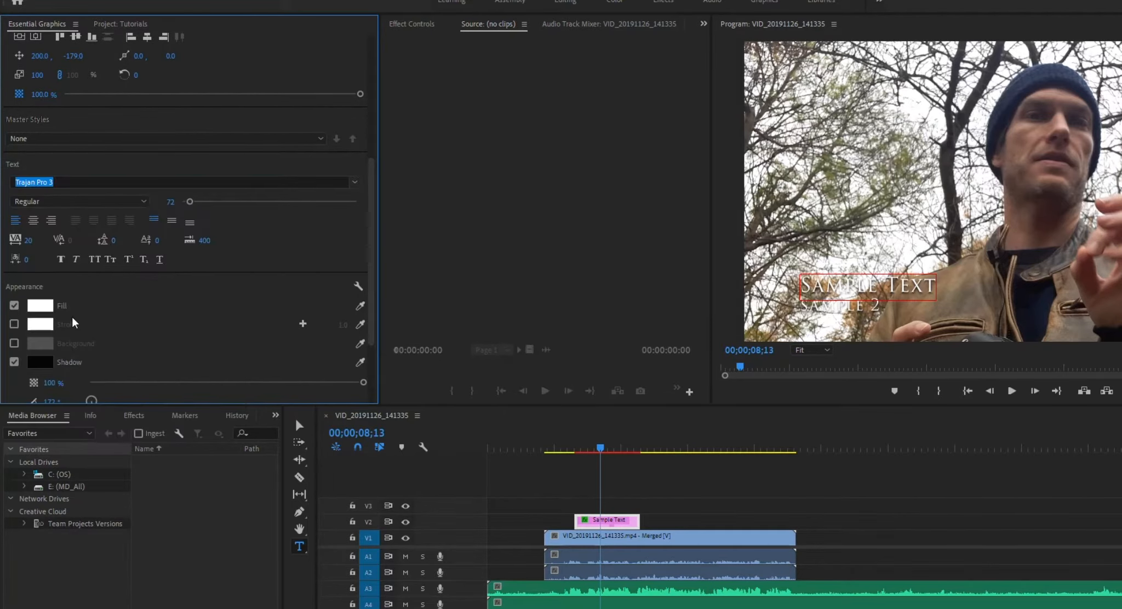
click(33, 310)
drag(98, 80, 13, 0)
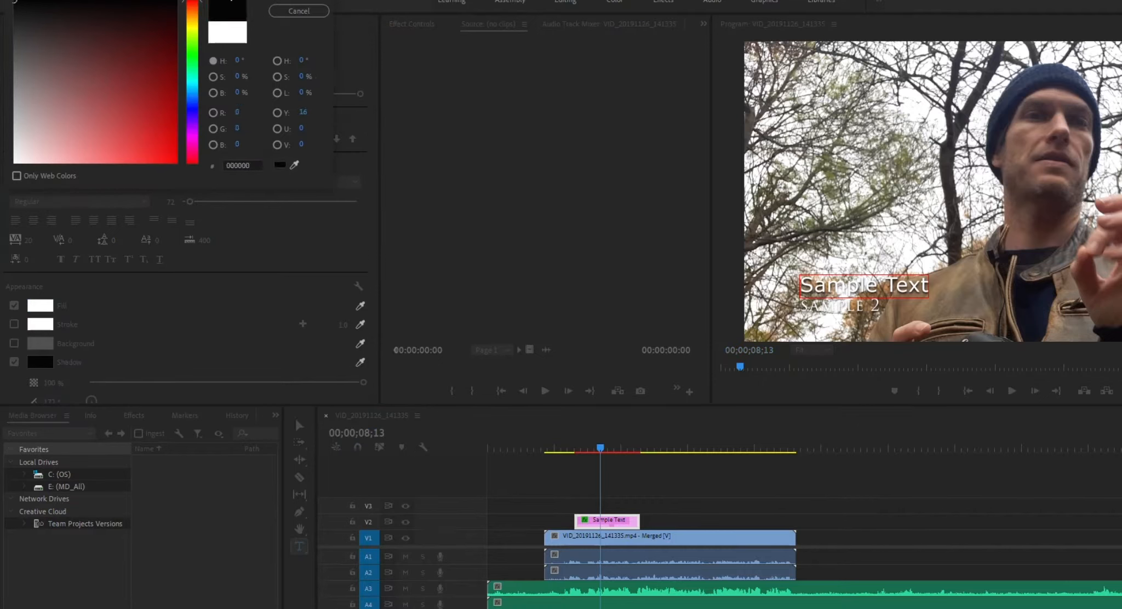
click(303, 1)
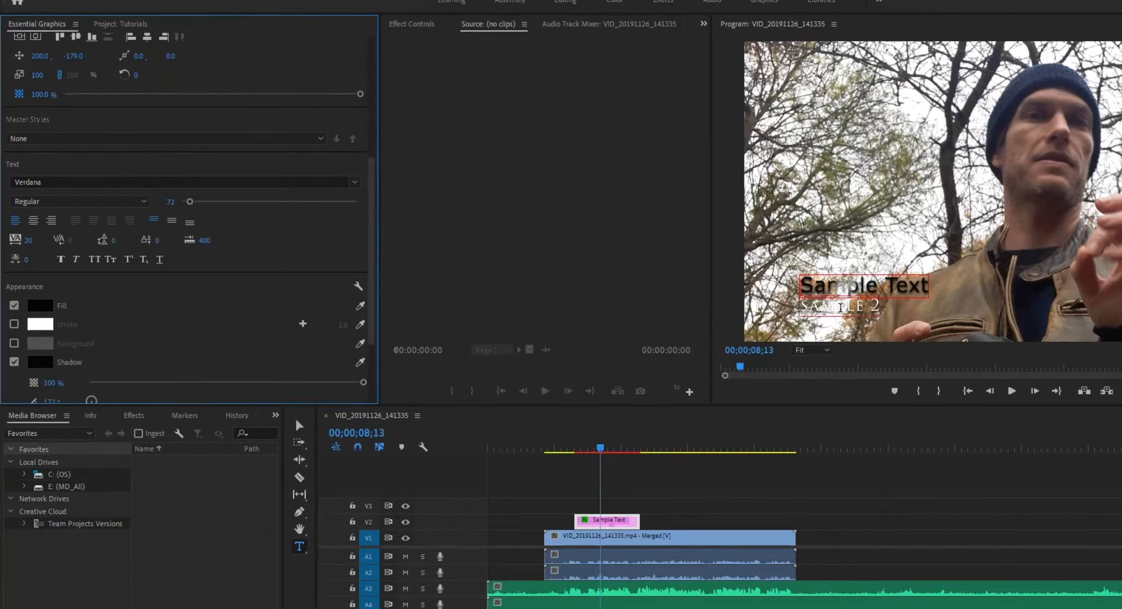
Change the sample 2 text layer's fill colour to near-black (030303).
drag(369, 241, 360, 82)
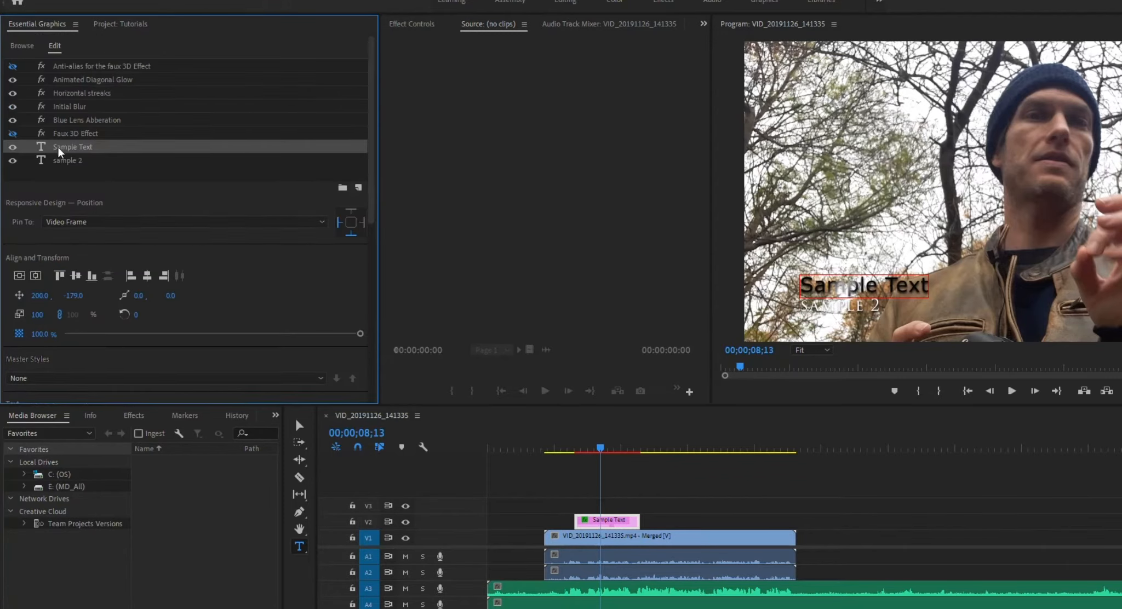
click(64, 161)
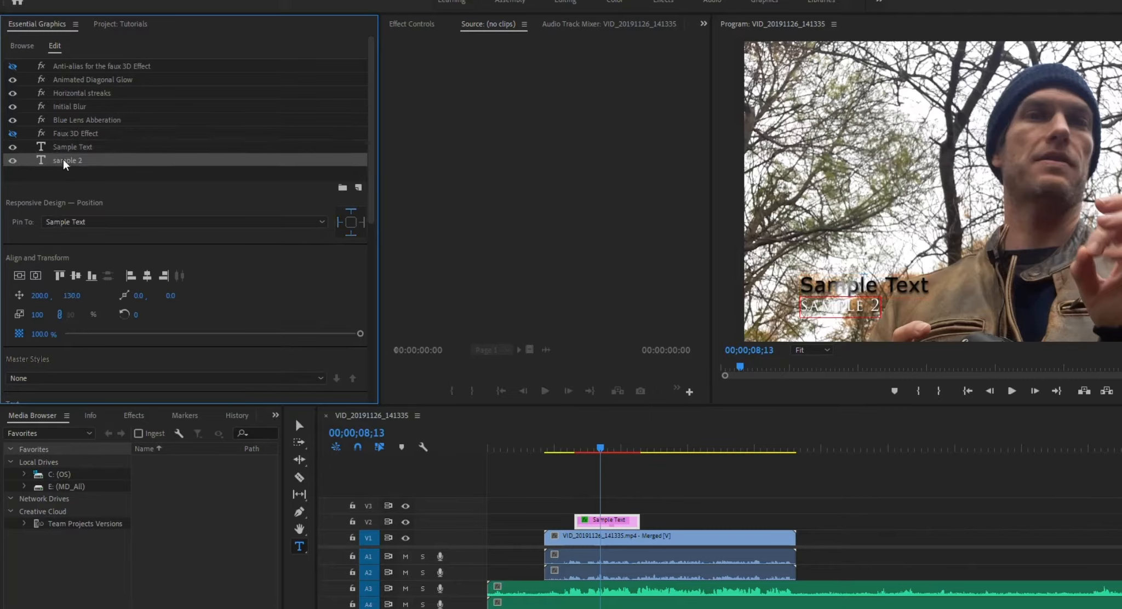
drag(372, 120, 385, 314)
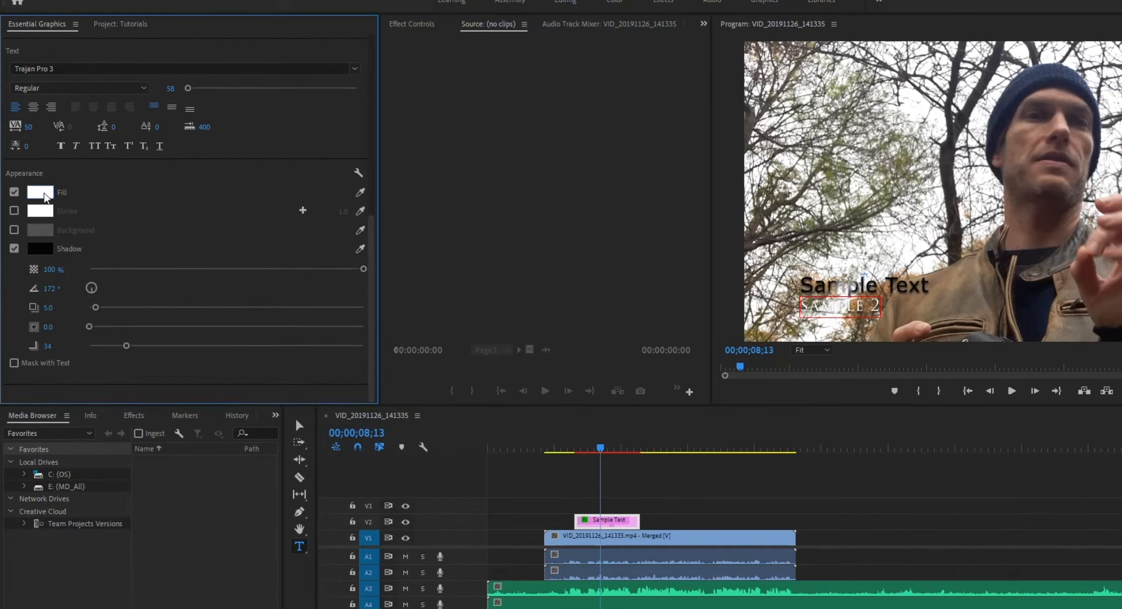
click(44, 196)
drag(17, 11, 14, 1)
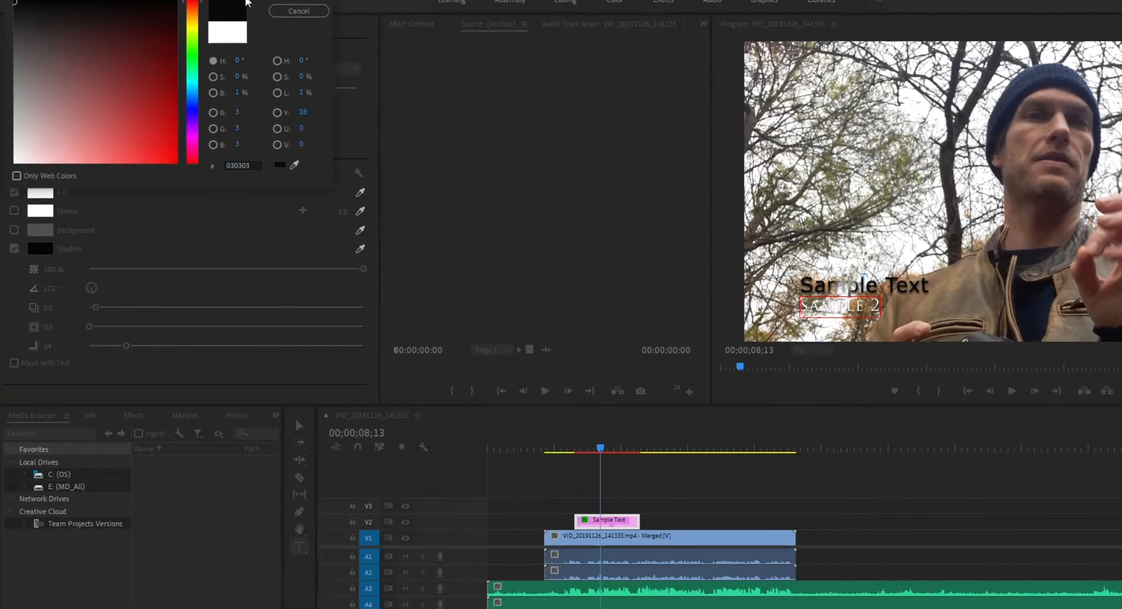
click(303, 1)
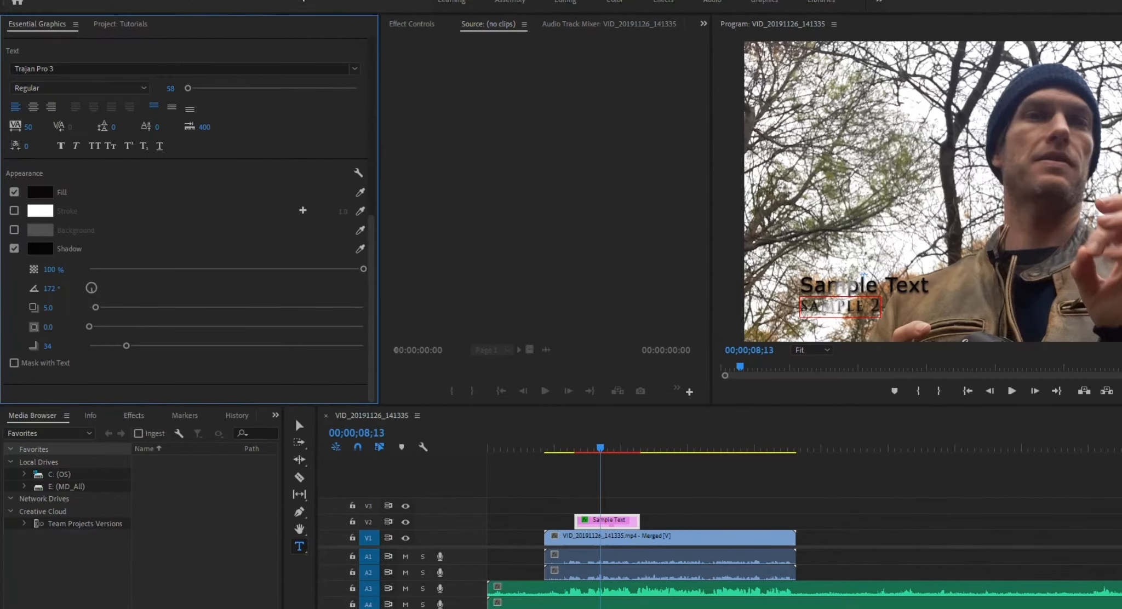
Try the sample 2 text without its shadow and with a stroke, restoring both settings.
click(14, 248)
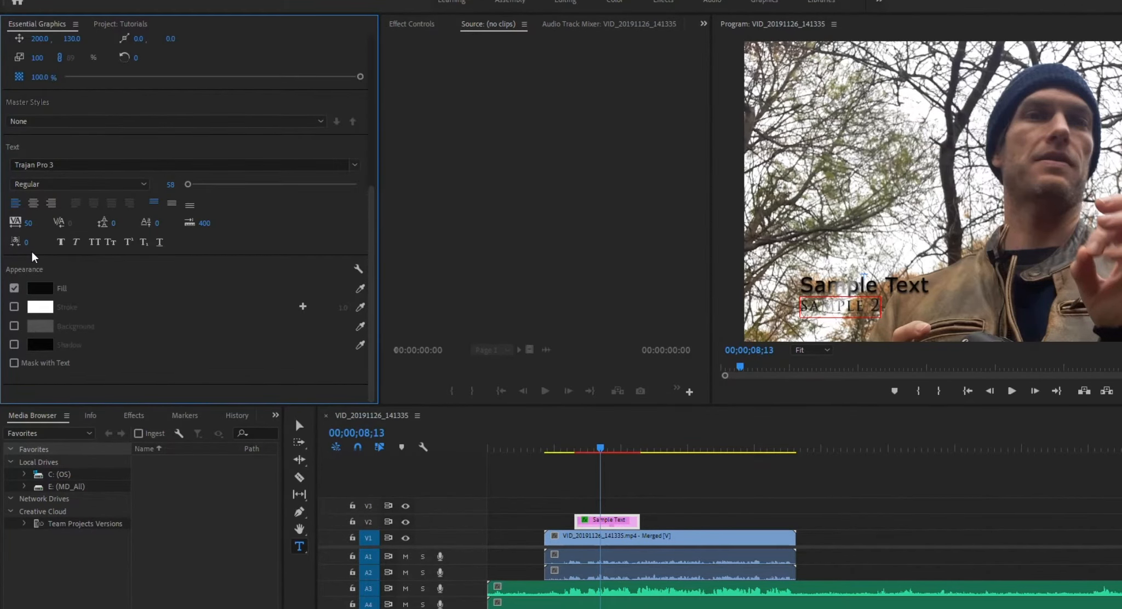
click(14, 344)
click(14, 306)
click(14, 307)
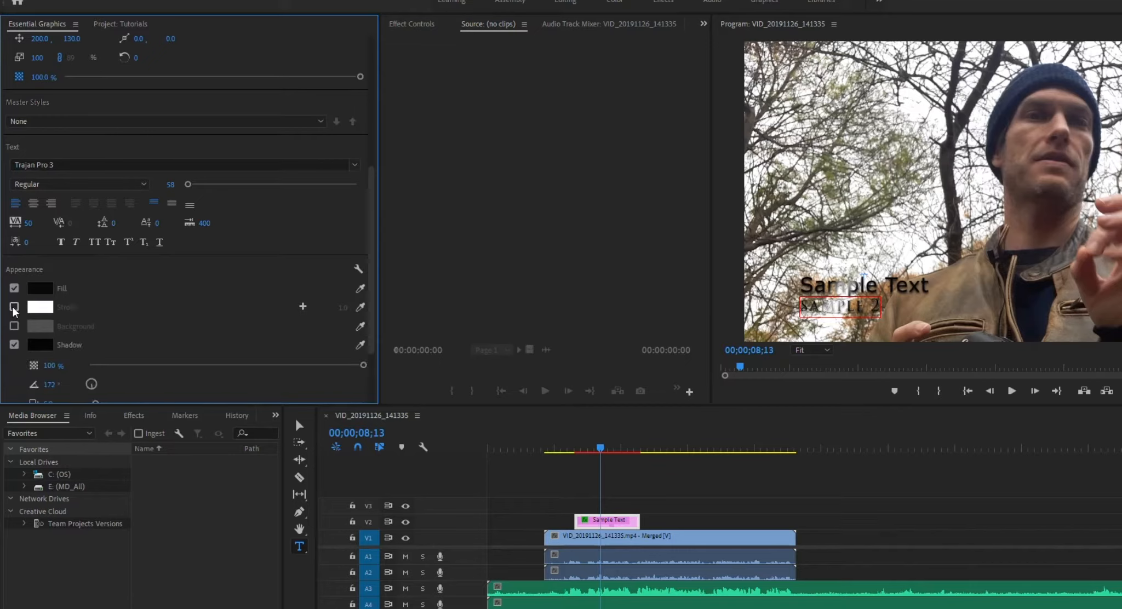
Try centre alignment and a font size of 130 on the sample 2 text, reverting each change.
scroll(154, 366, down, 1)
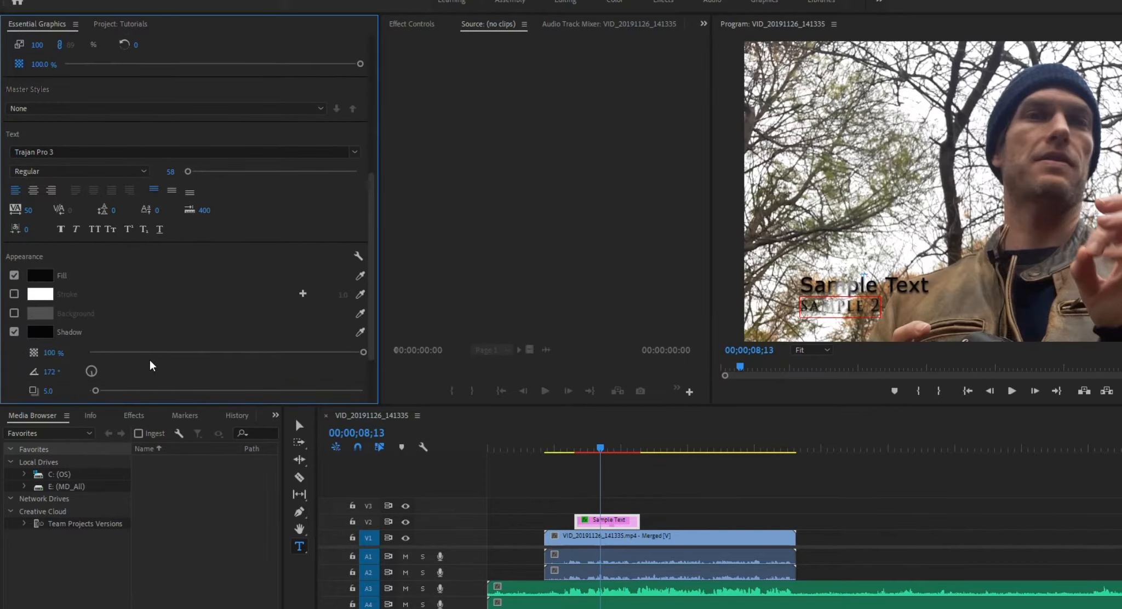
click(34, 191)
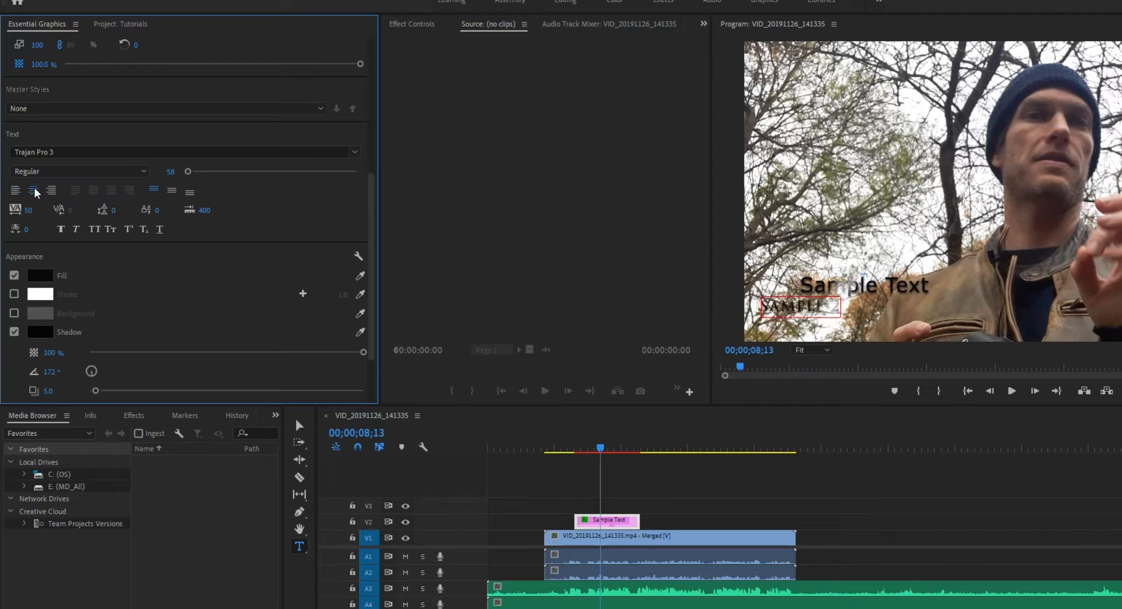
click(16, 190)
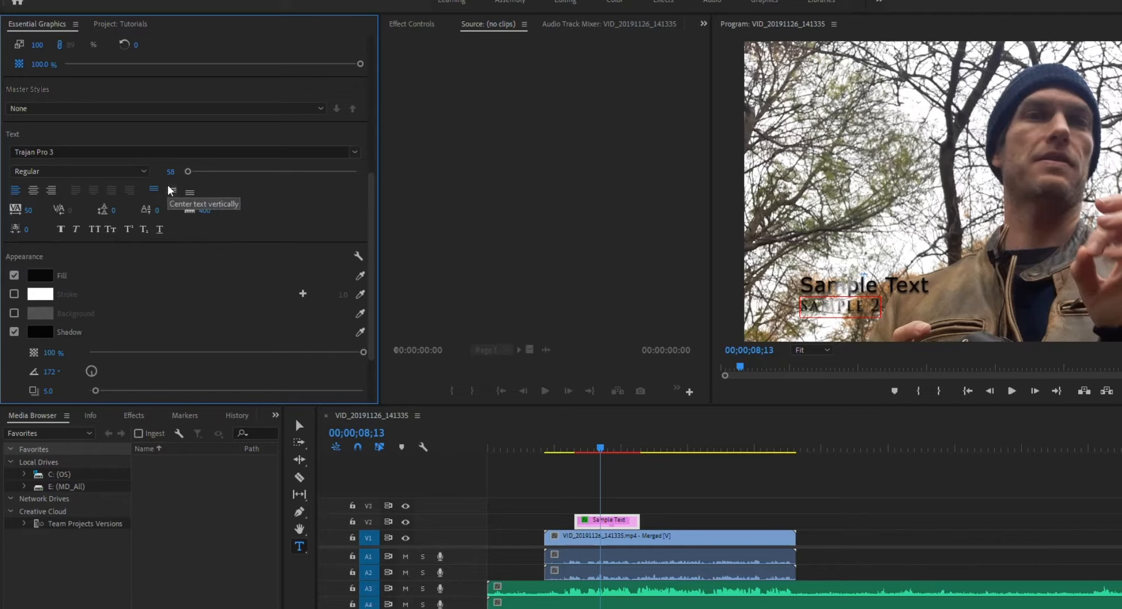
drag(188, 175, 196, 175)
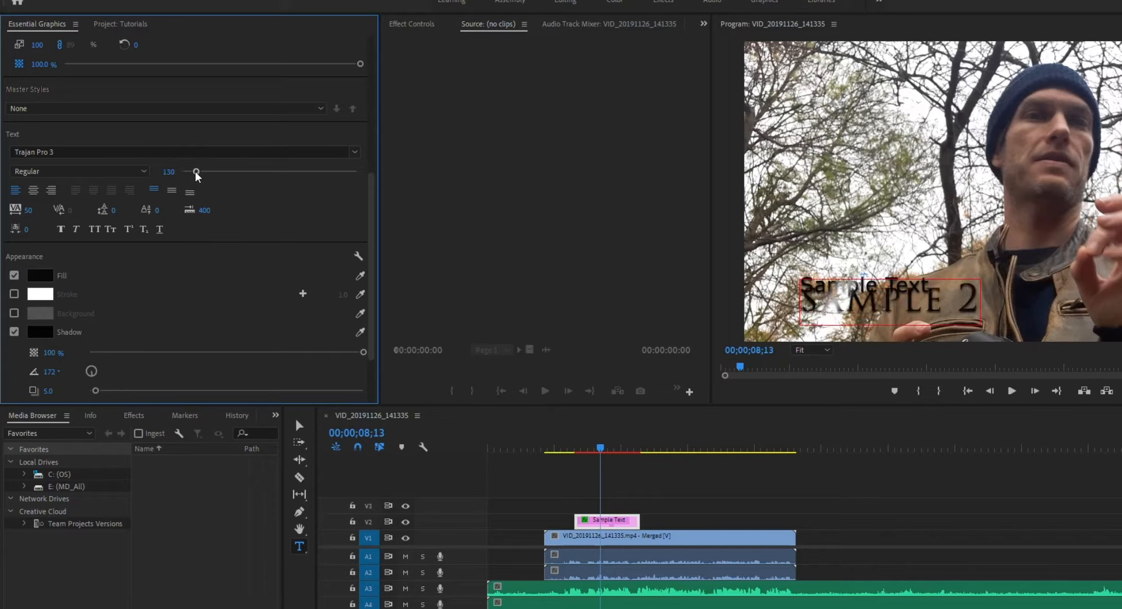
key(ctrl+z)
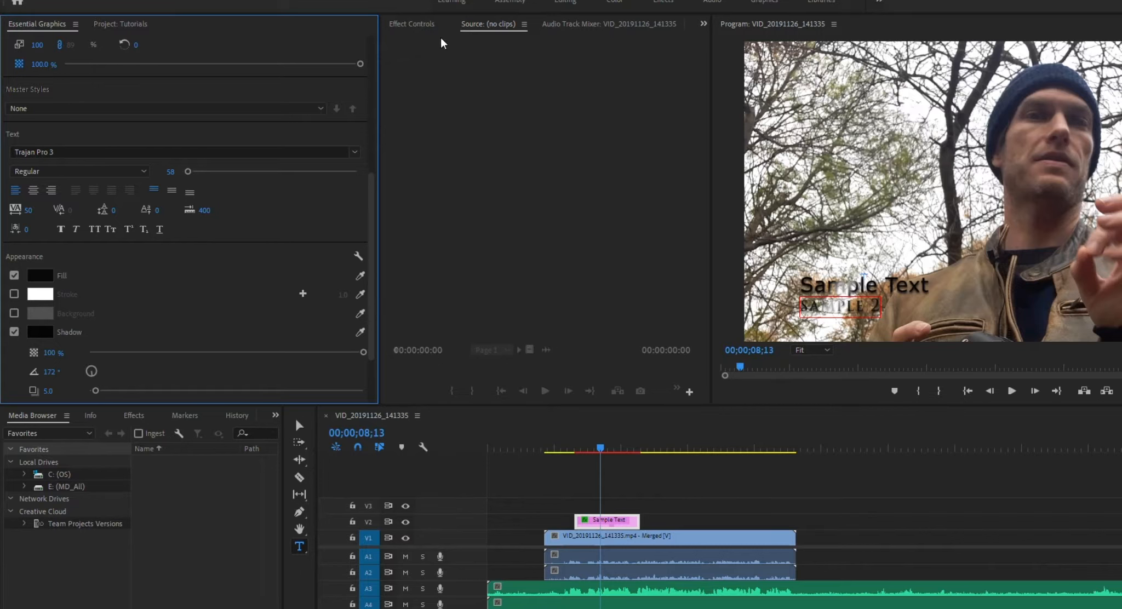
Examine the graphic's effects and the Sample Text layer's transform properties and keyframes in Effect Controls.
click(415, 25)
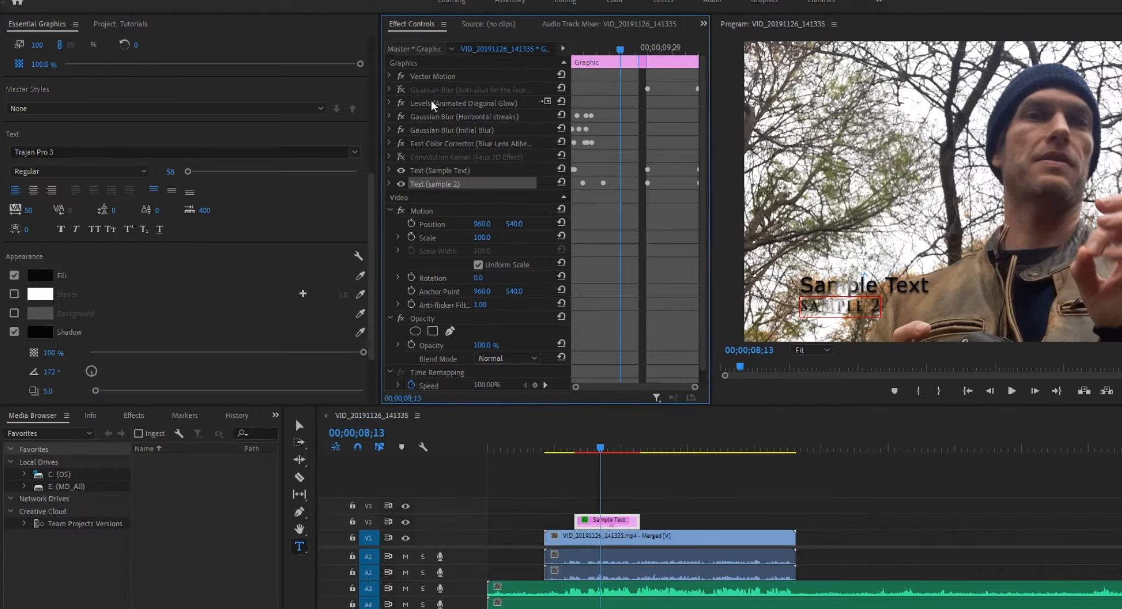
scroll(489, 349, down, 1)
scroll(489, 349, up, 1)
click(403, 172)
click(390, 171)
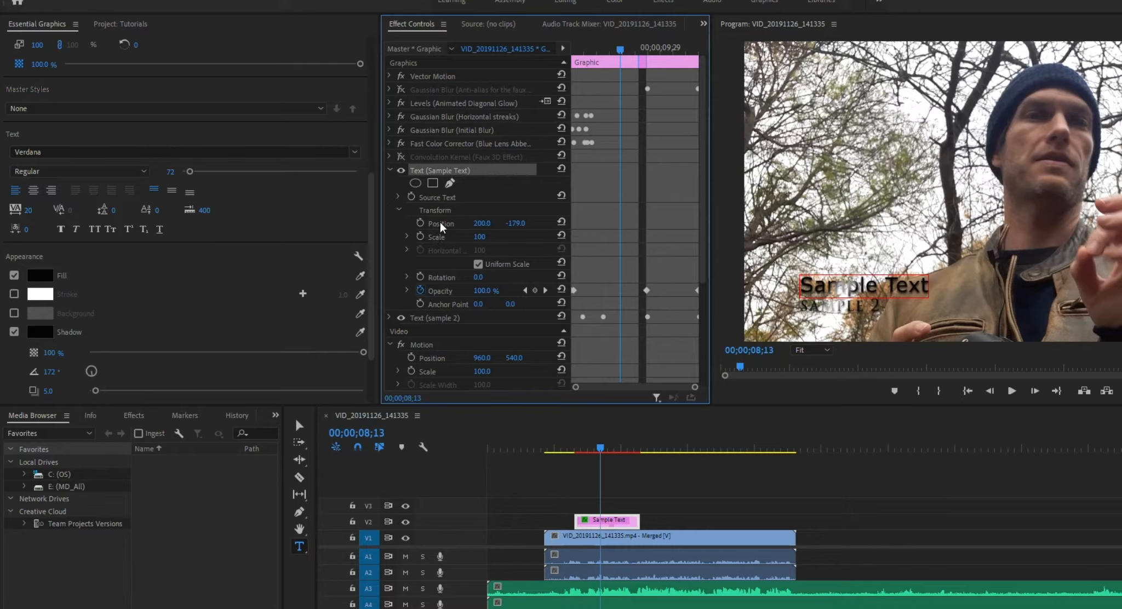
scroll(459, 271, down, 3)
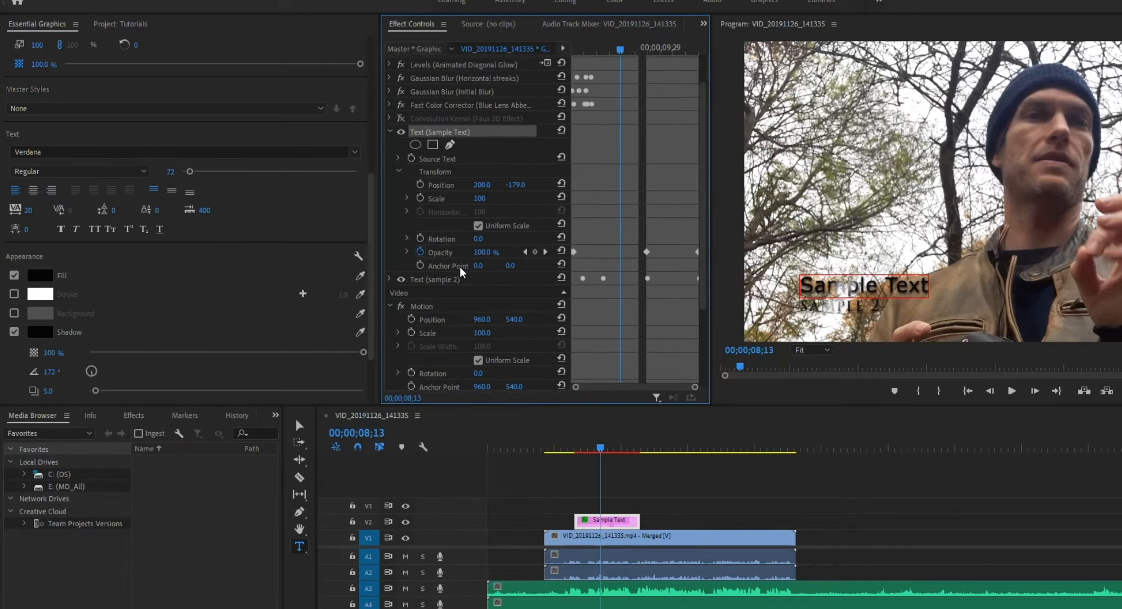
scroll(459, 272, down, 5)
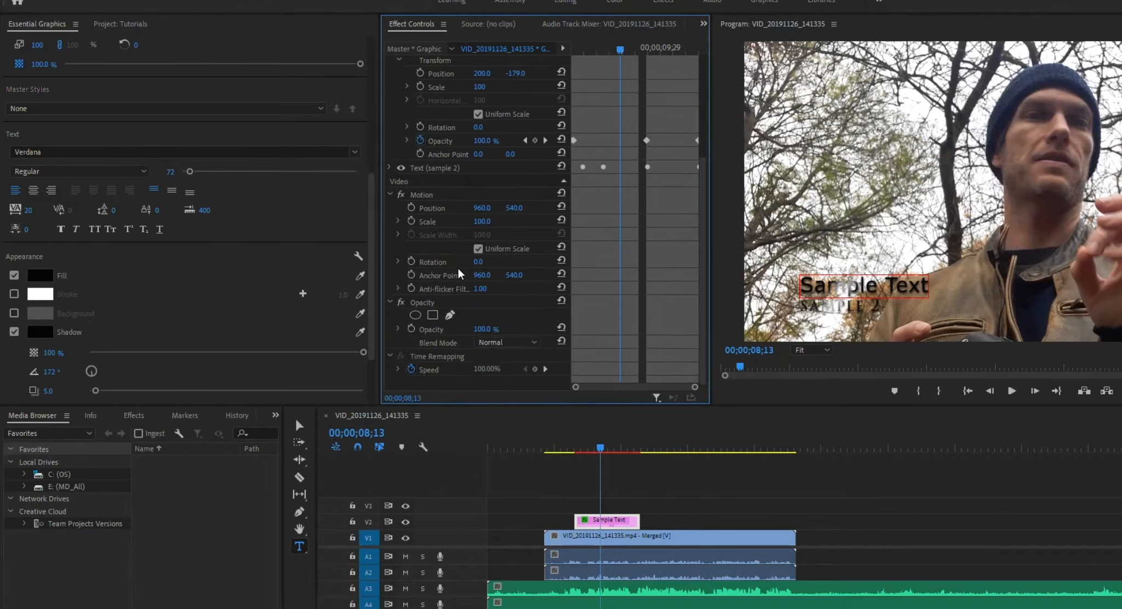
scroll(446, 247, up, 8)
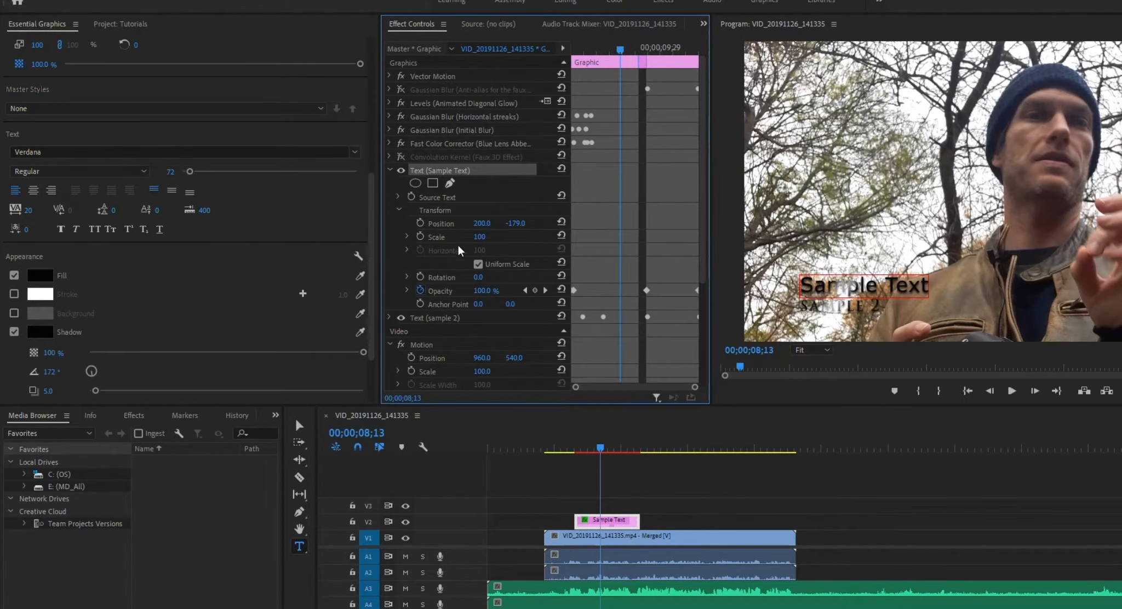
Change the Sample Text font to SketchFlow Print and try the Anti-alias for the faux 3D Effect layer on and off at 00;00;07;21.
scroll(153, 149, up, 5)
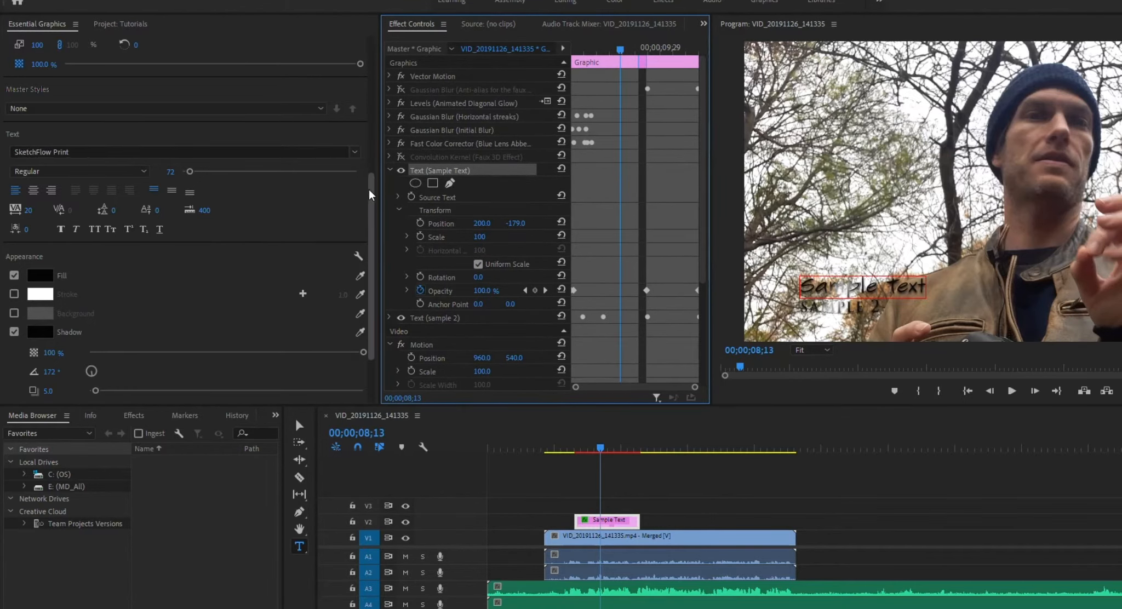
scroll(117, 46, up, 8)
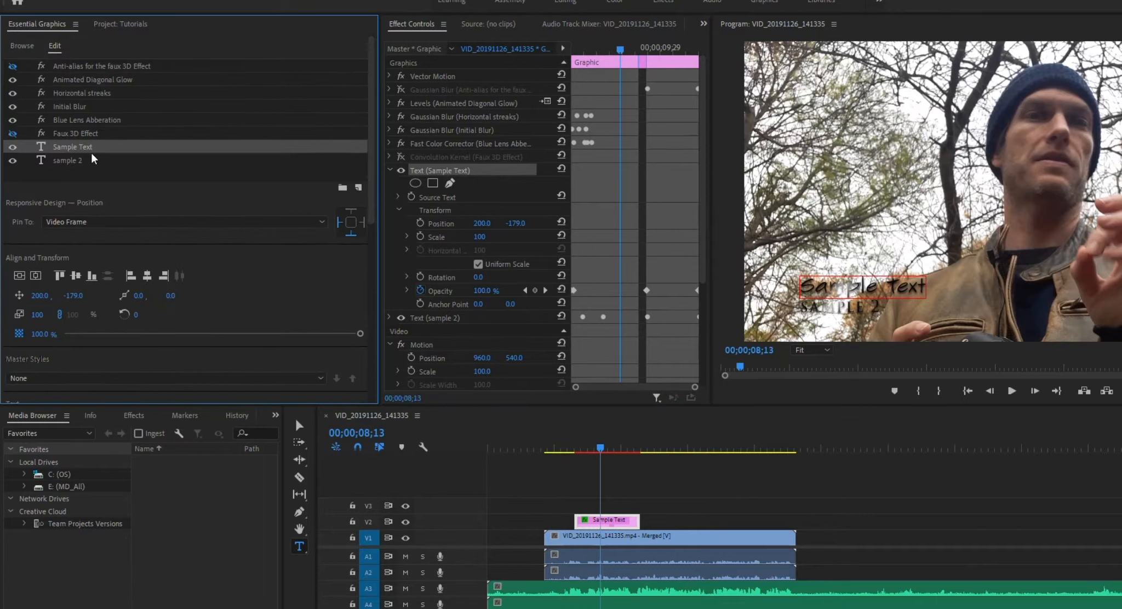
drag(599, 448, 591, 447)
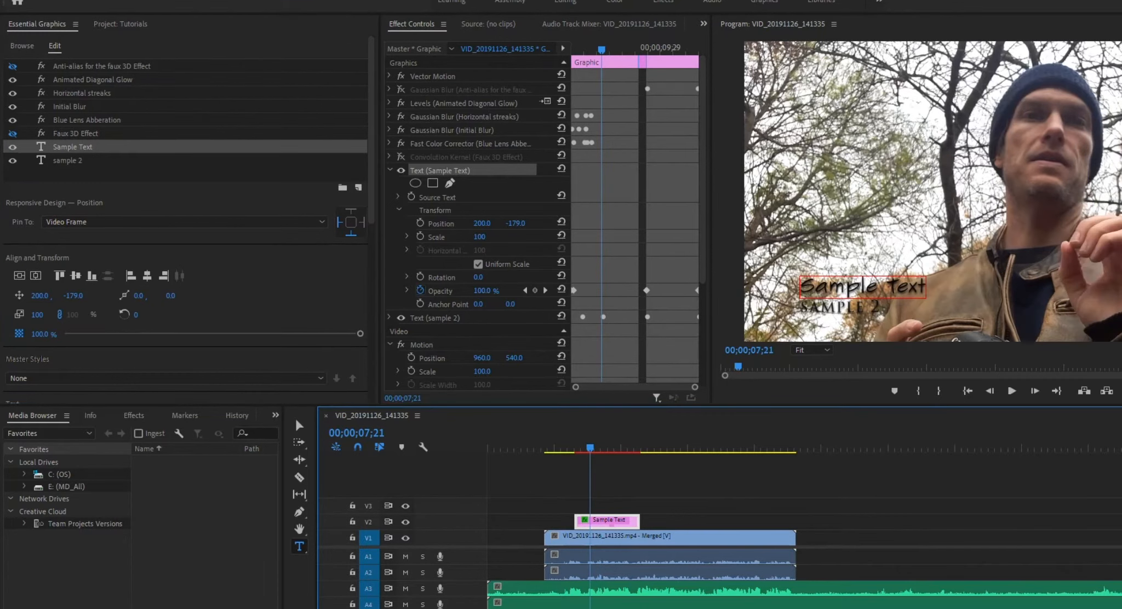
click(11, 67)
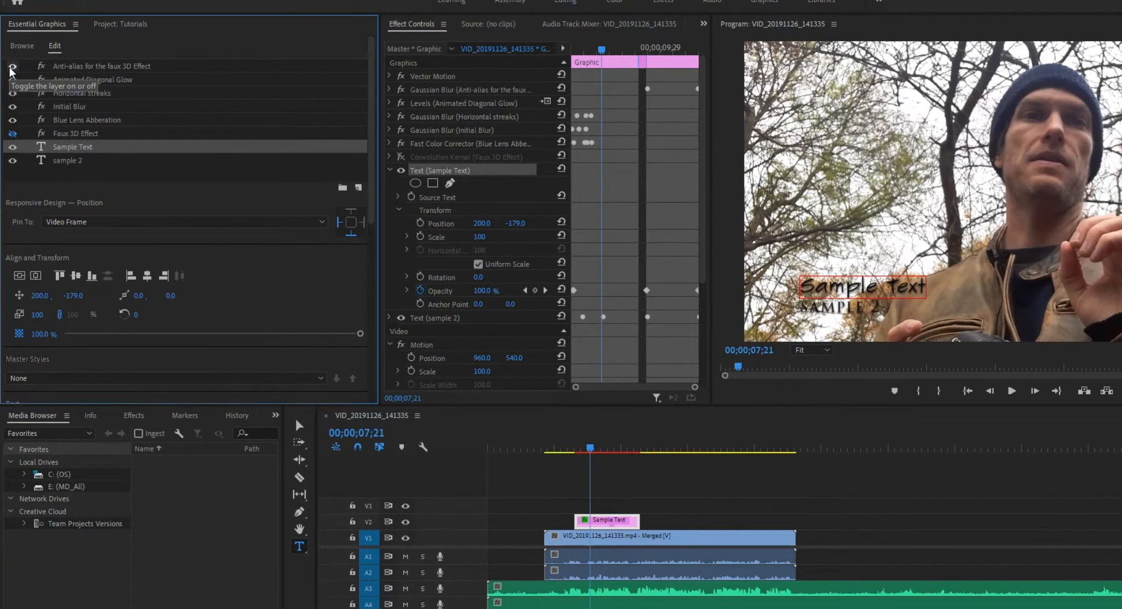
click(10, 67)
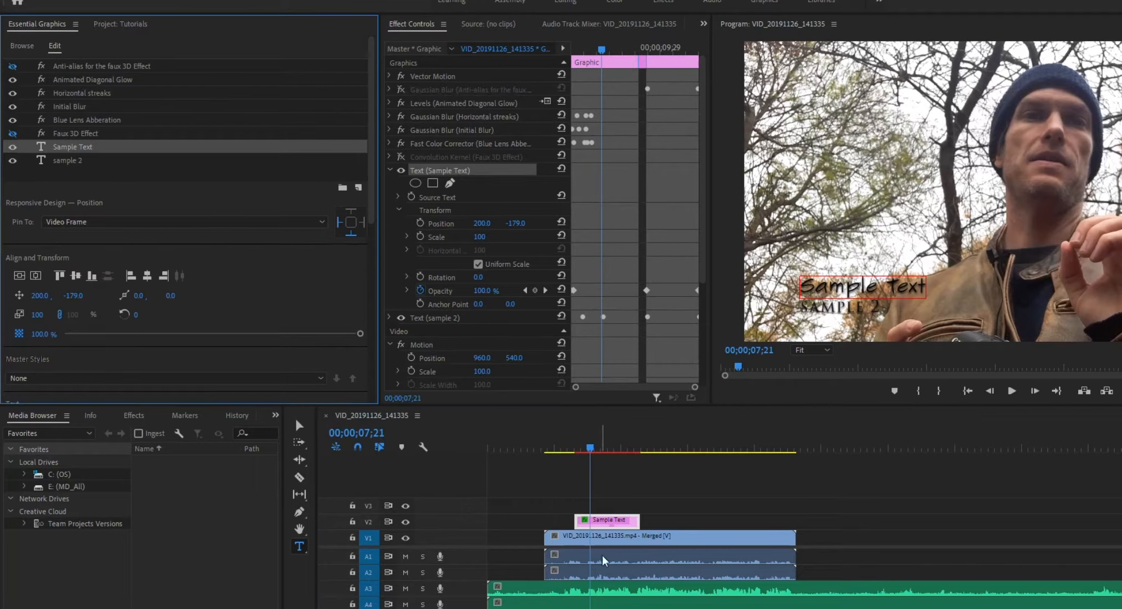
Try lengthening the Sample Text graphic clip on track V2 by trimming its edges.
click(606, 525)
mouse_move(633, 527)
mouse_down()
mouse_move(607, 519)
mouse_move(696, 519)
mouse_move(620, 520)
mouse_up()
click(629, 445)
Place the playhead at 00;00;14;13 and delete the Sample Text graphic clip from track V2.
click(682, 435)
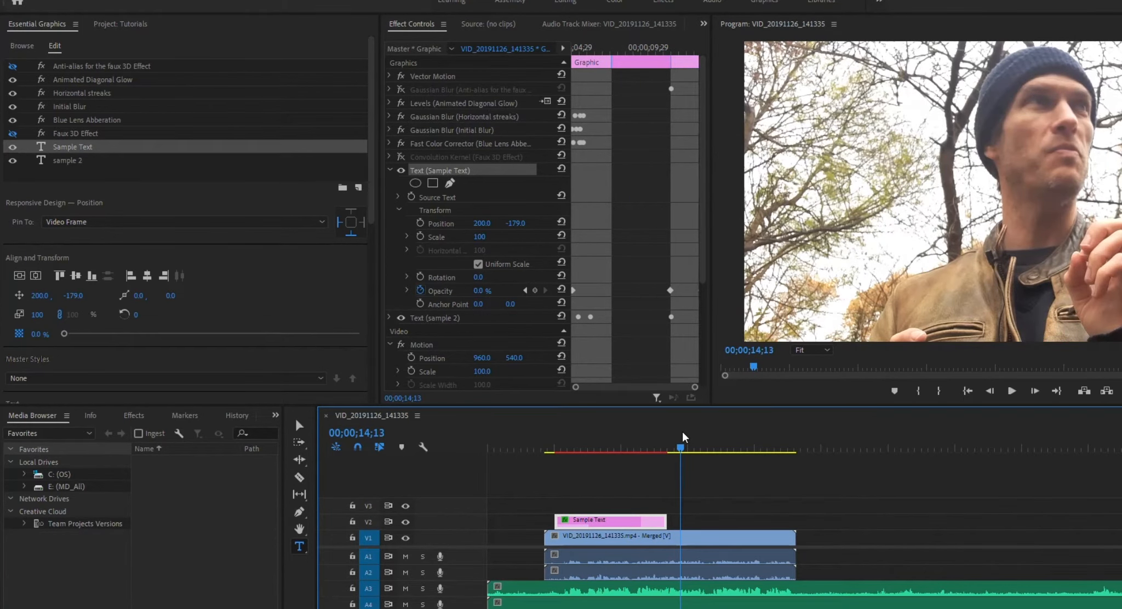
click(723, 537)
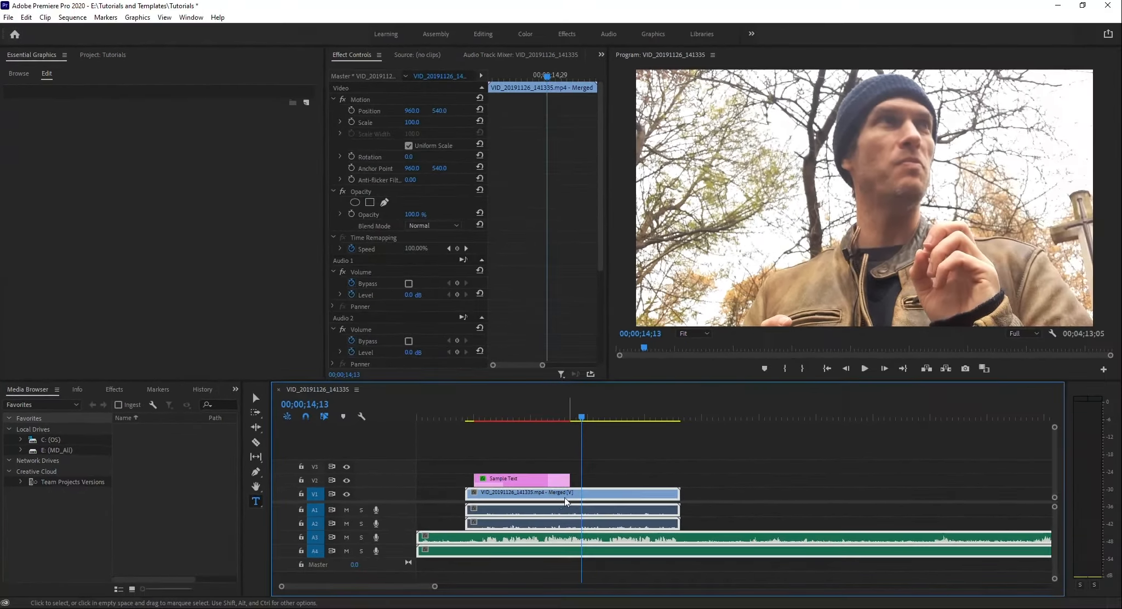
click(621, 521)
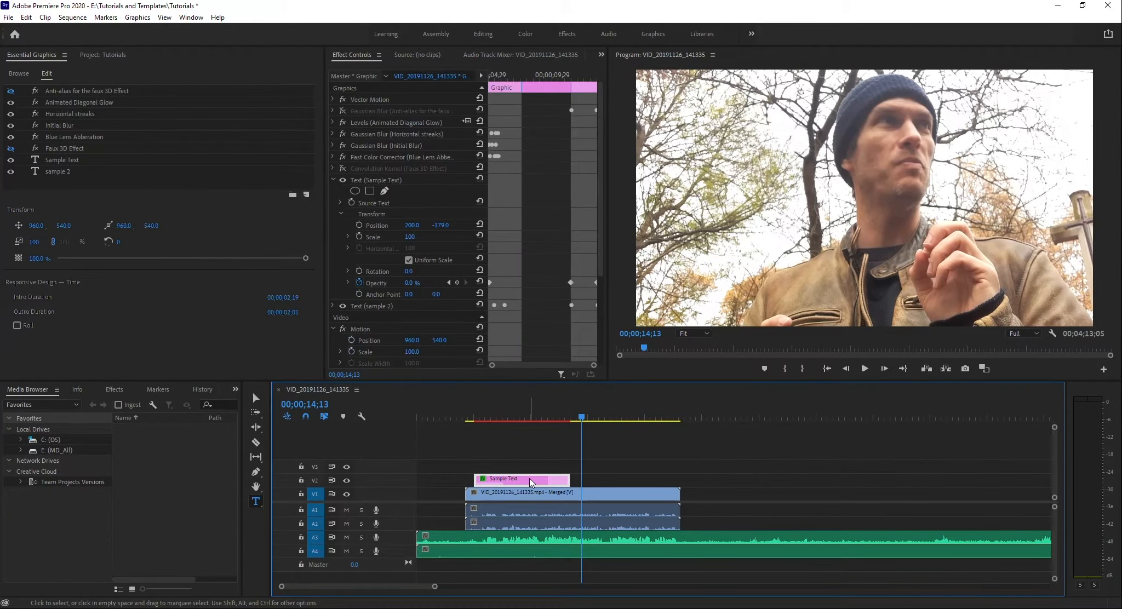
key(Delete)
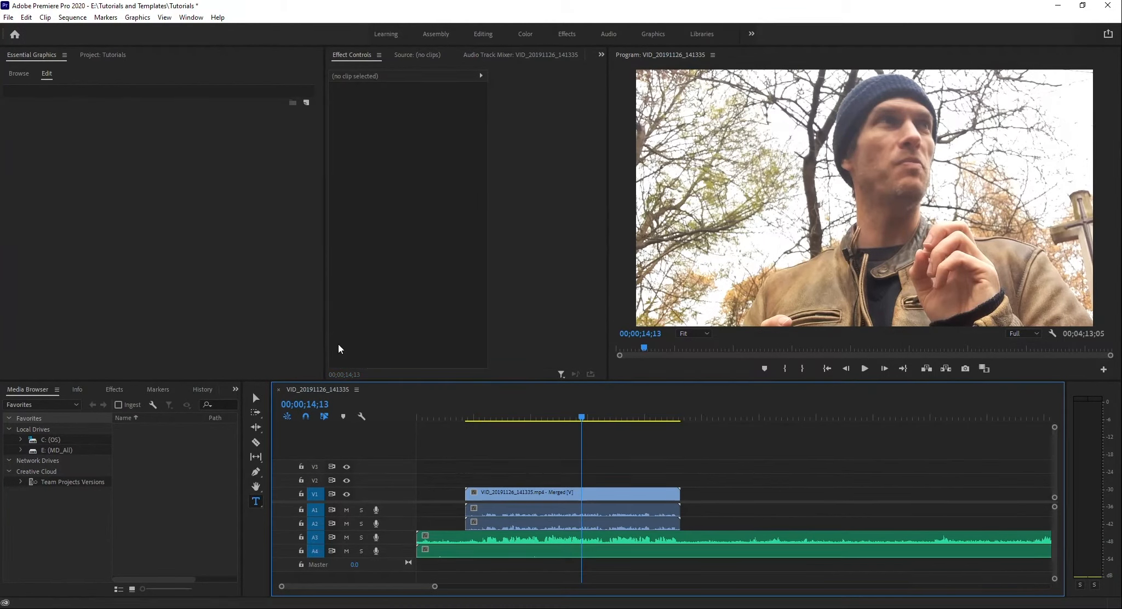
Add a new text layer reading "text on the screen" over the lower part of the video at 00;00;14;13.
click(671, 269)
text(tes)
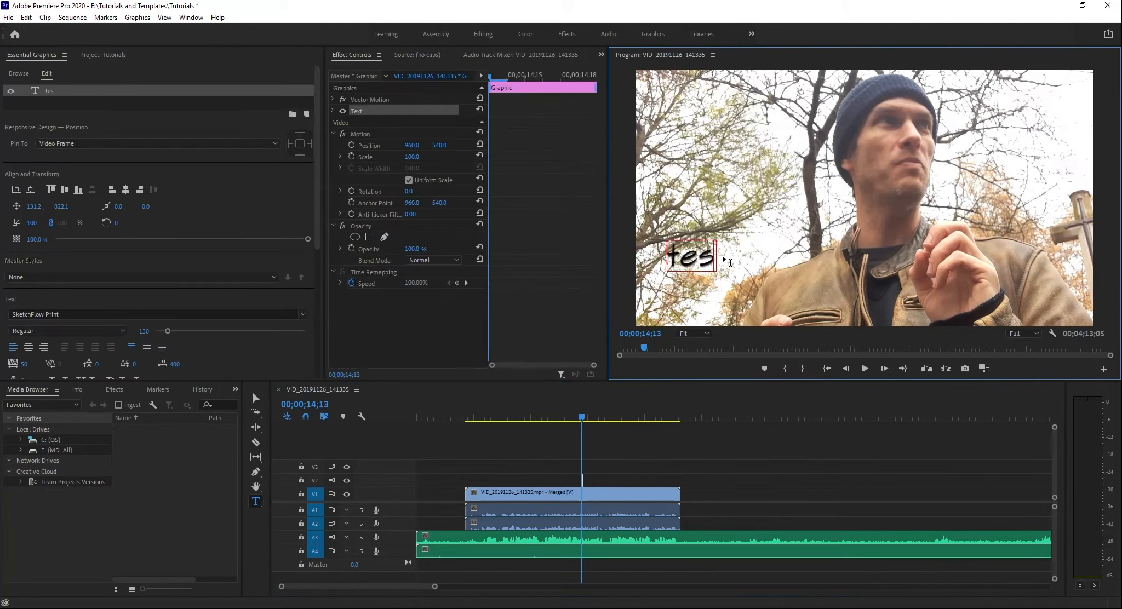
text(t)
key(BackSpace)
key(BackSpace)
text(xt)
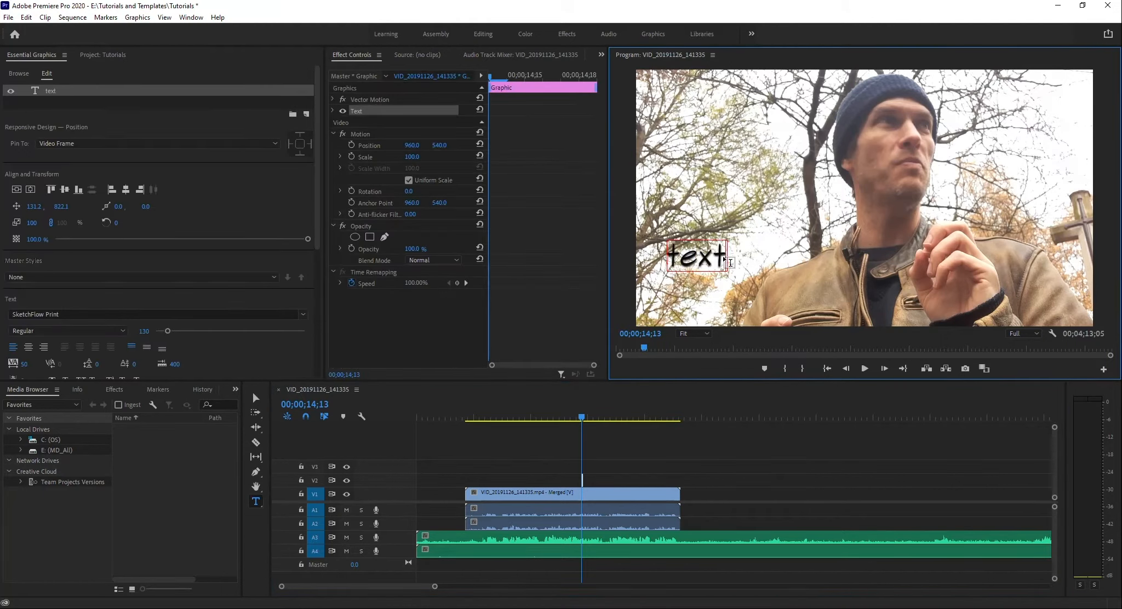
text( on st)
key(BackSpace)
key(BackSpace)
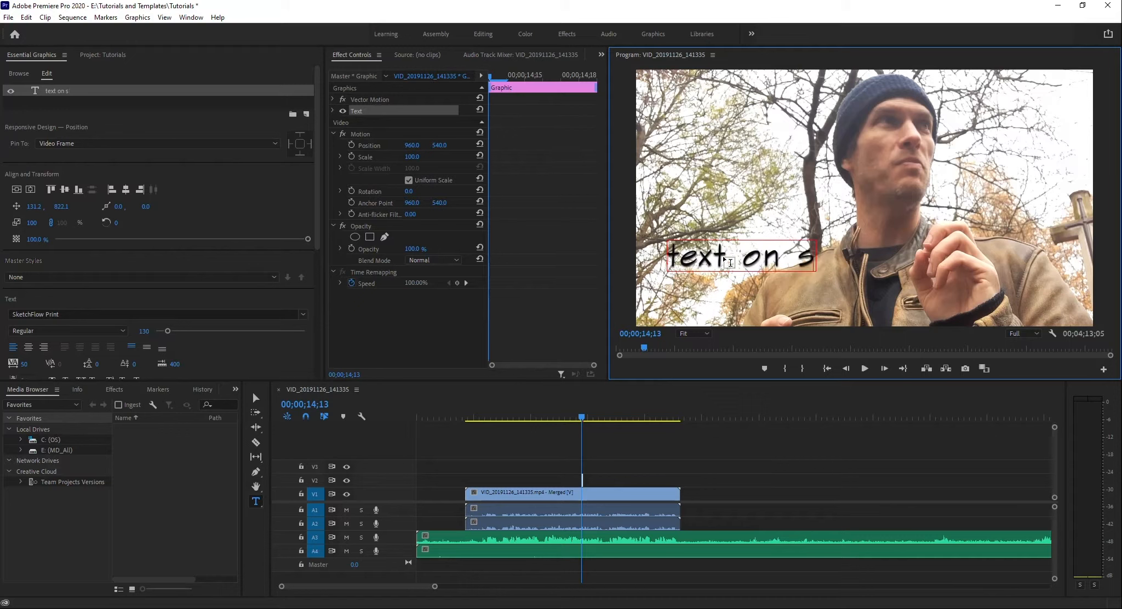
text(the screen)
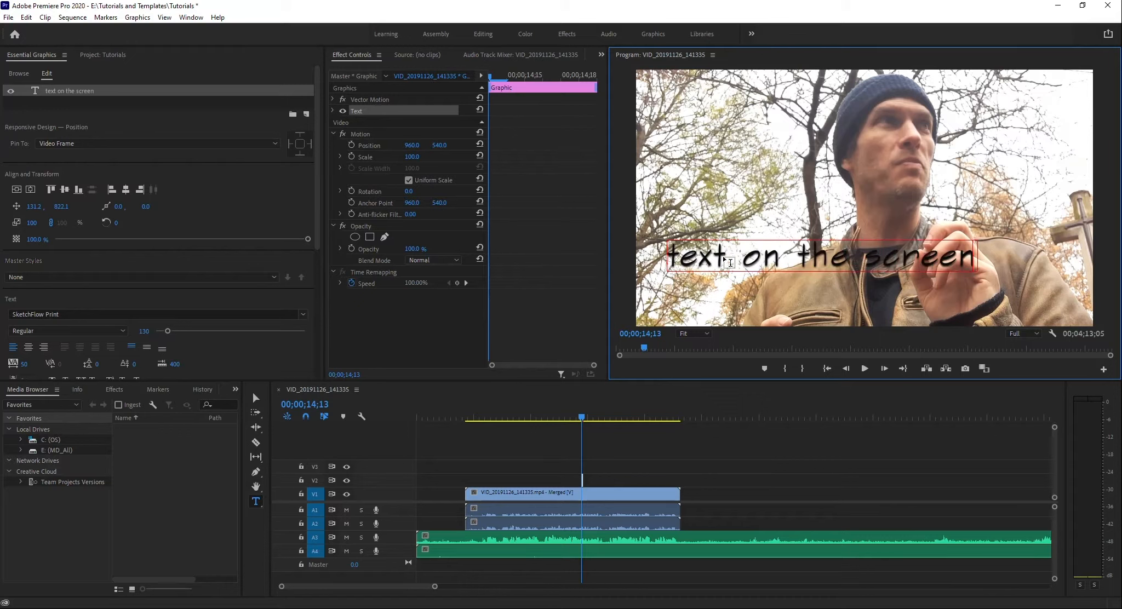
Move the text lower in the frame, to about 71, 983, and lengthen its graphic clip on track V2.
click(256, 398)
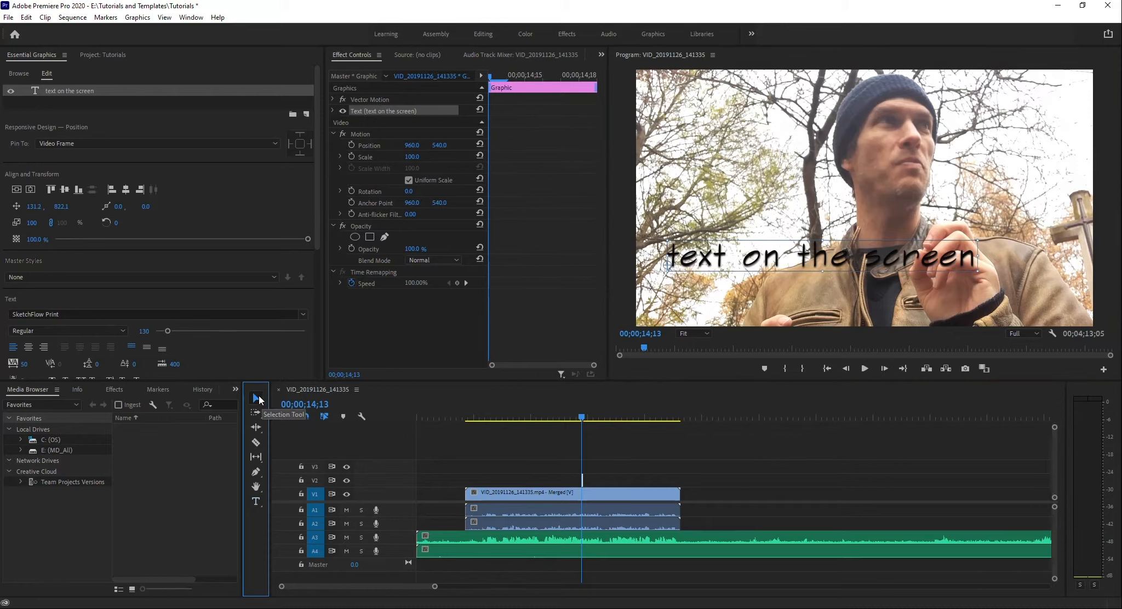
drag(771, 259, 759, 299)
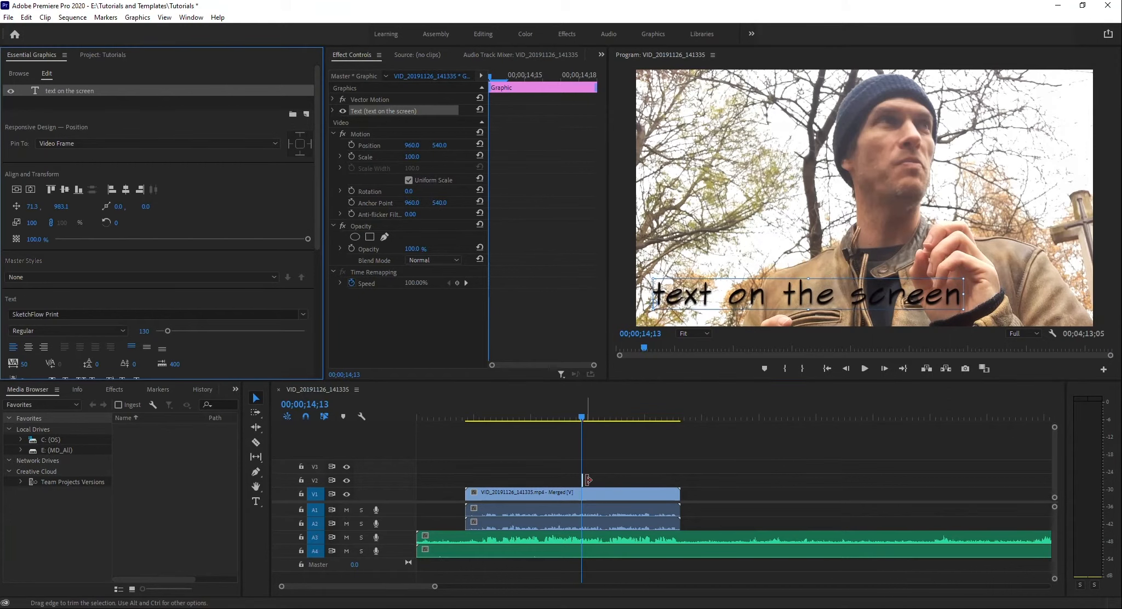
drag(583, 480, 607, 480)
At 00;00;15;17, add a rectangle stretched across the whole text and place its layer beneath the text layer.
click(595, 412)
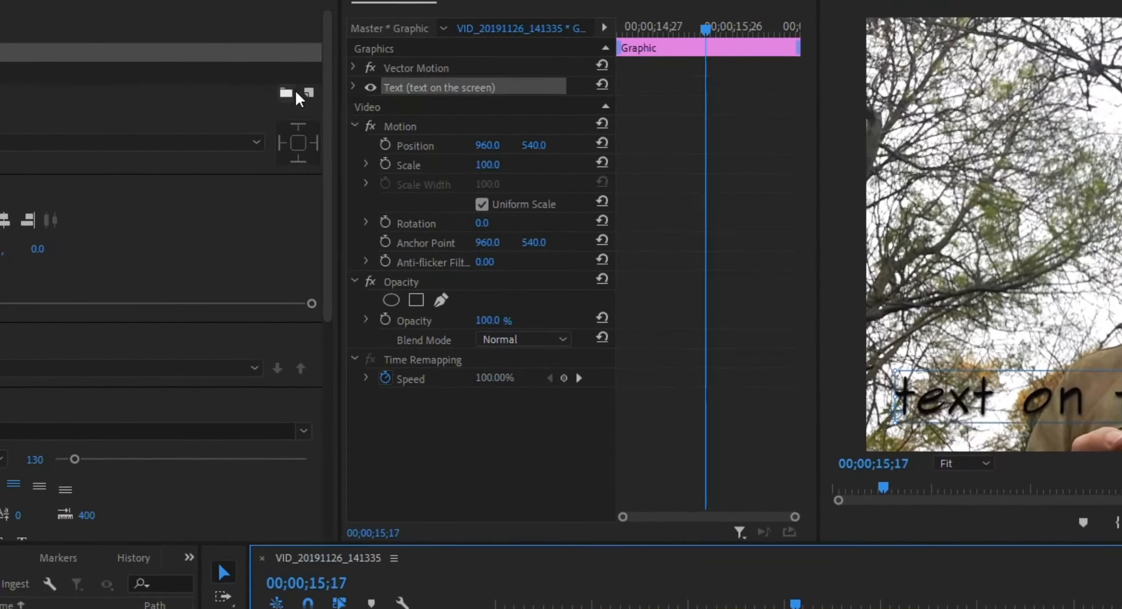
click(310, 91)
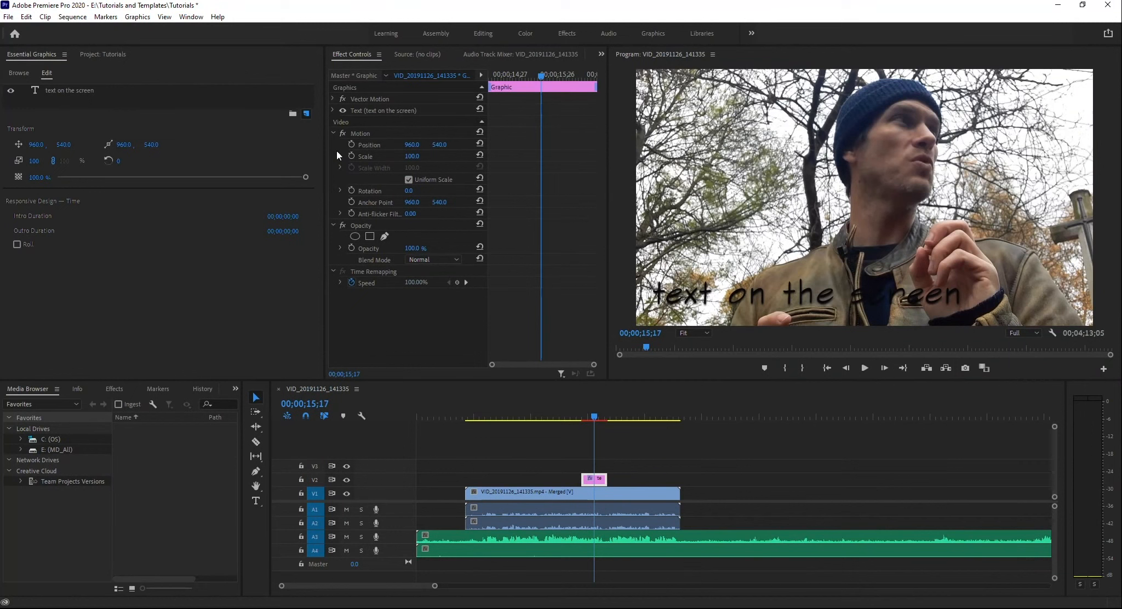
click(361, 158)
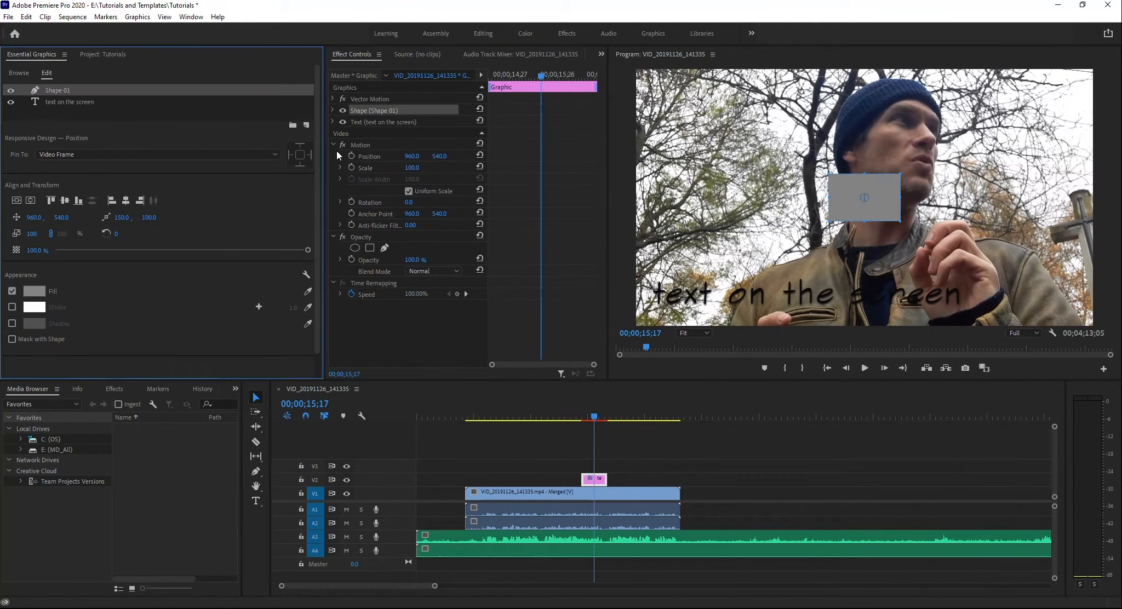
drag(849, 188, 968, 293)
drag(812, 268, 812, 273)
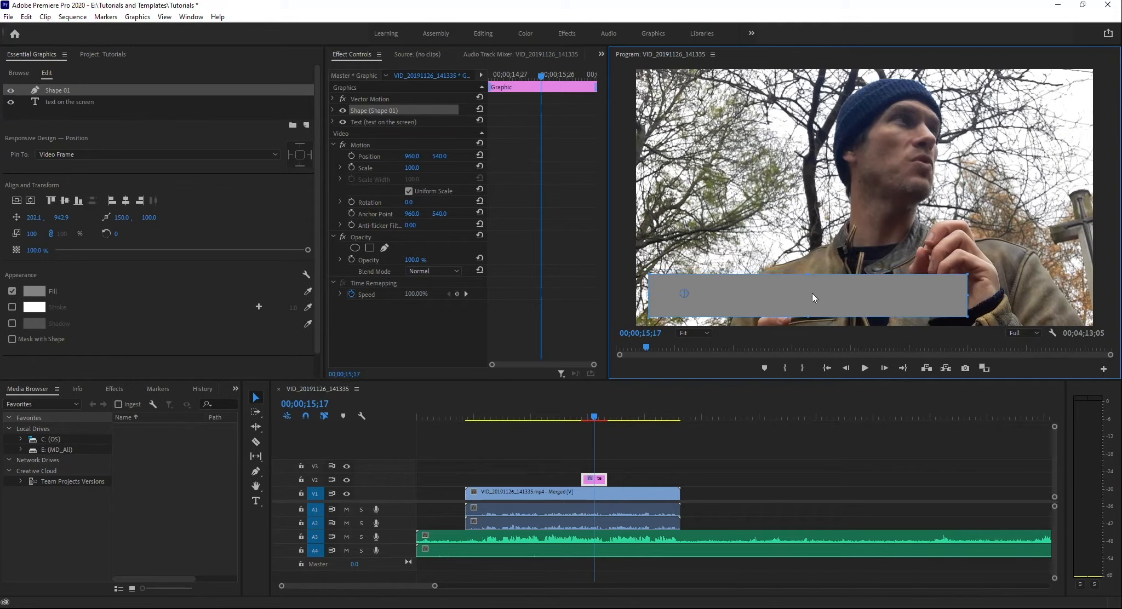
click(49, 89)
drag(48, 89, 51, 107)
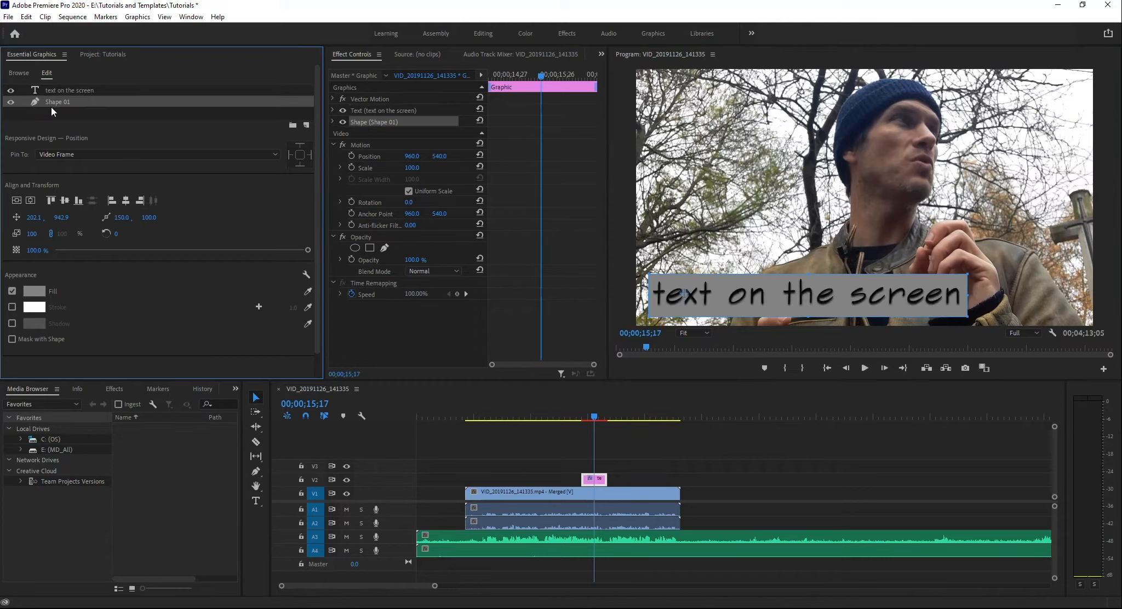
Set the rectangle's fill to white (FFFFFF) and its opacity to about 37.4%.
click(34, 291)
drag(501, 352, 414, 416)
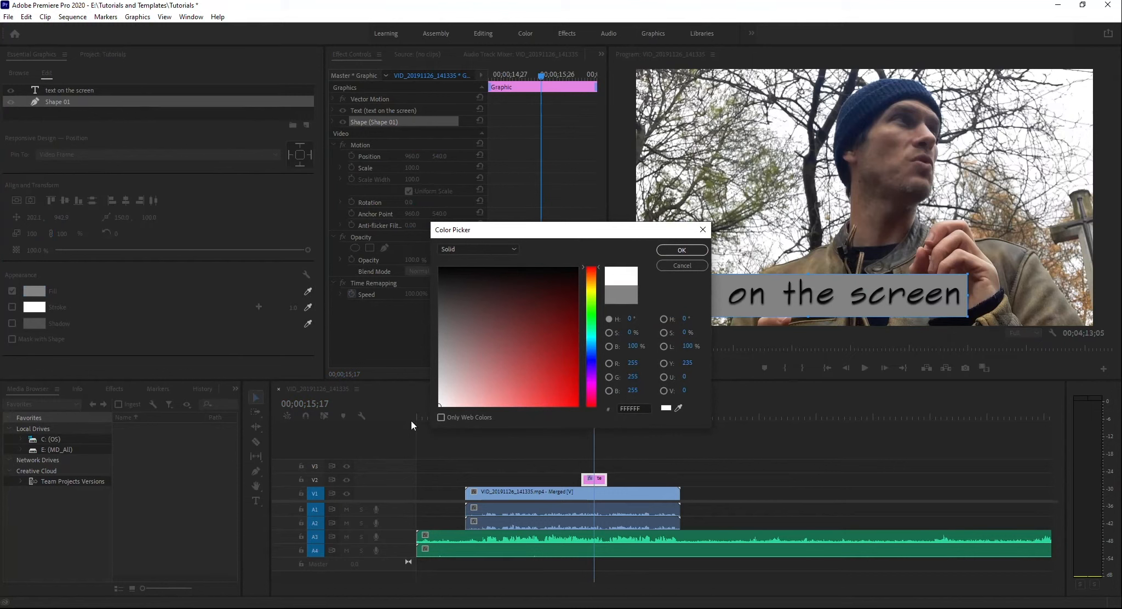
click(692, 251)
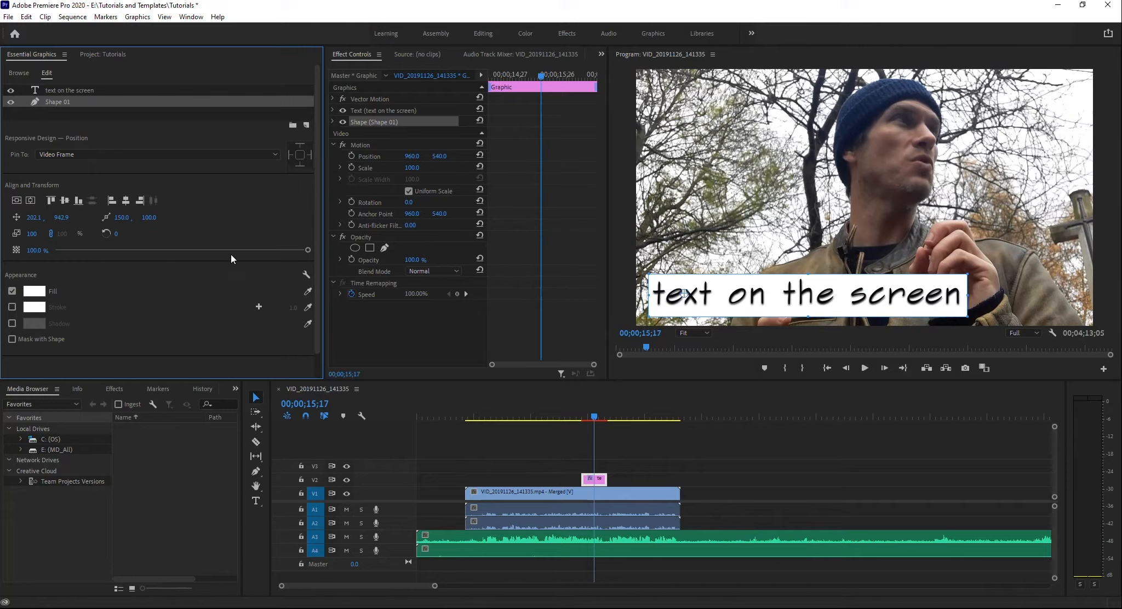
drag(305, 248, 149, 258)
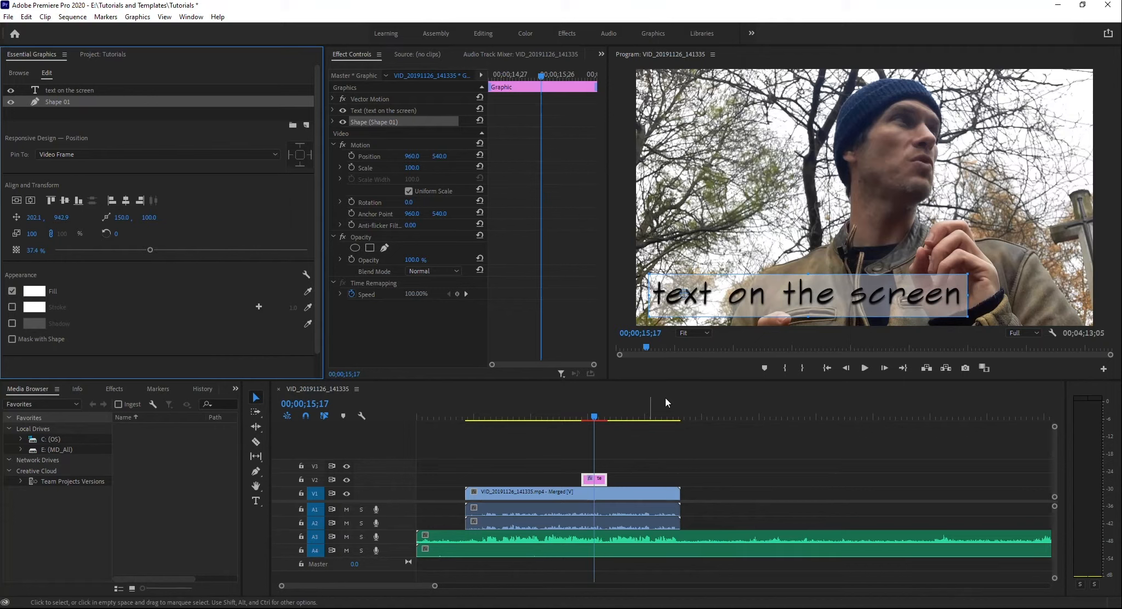
At 00;00;14;25, set the graphic's Vector Motion position to -509, 540 and start keyframing it.
click(598, 480)
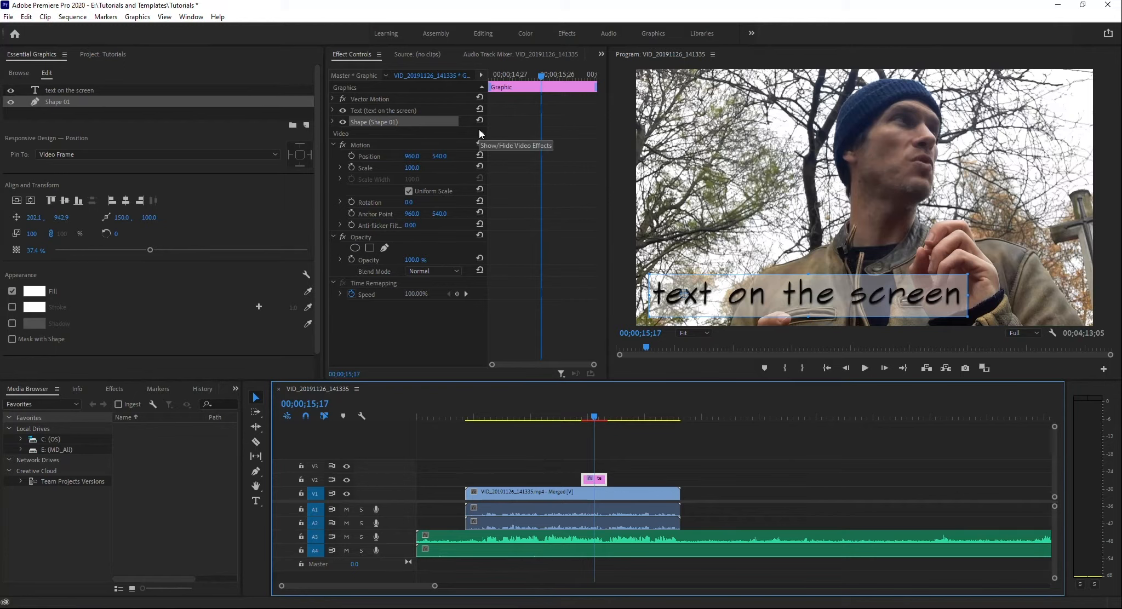
click(408, 97)
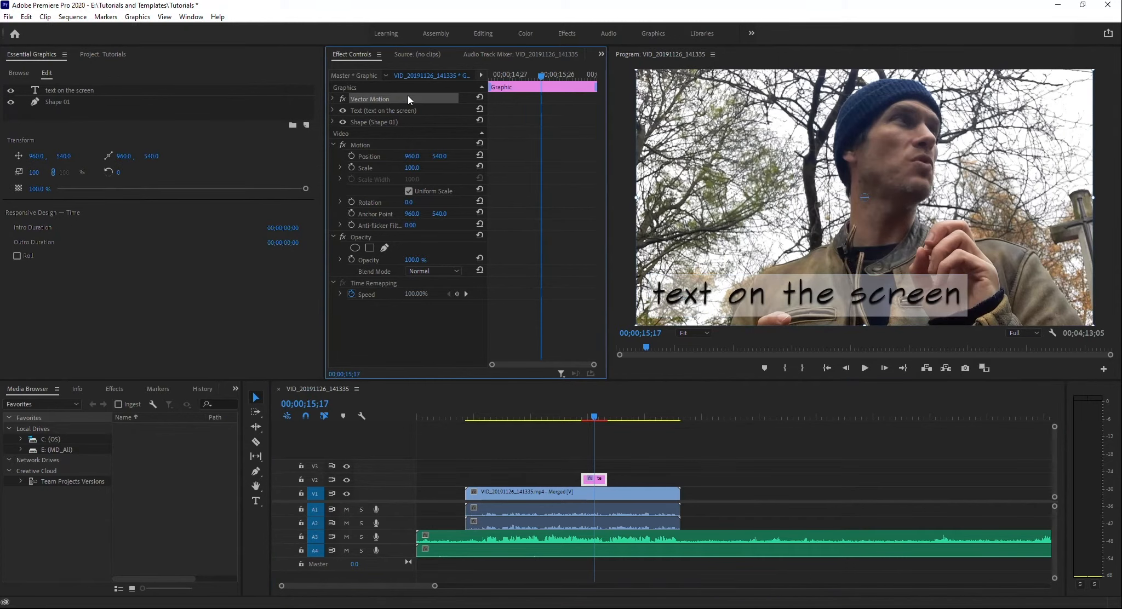
drag(537, 76, 490, 59)
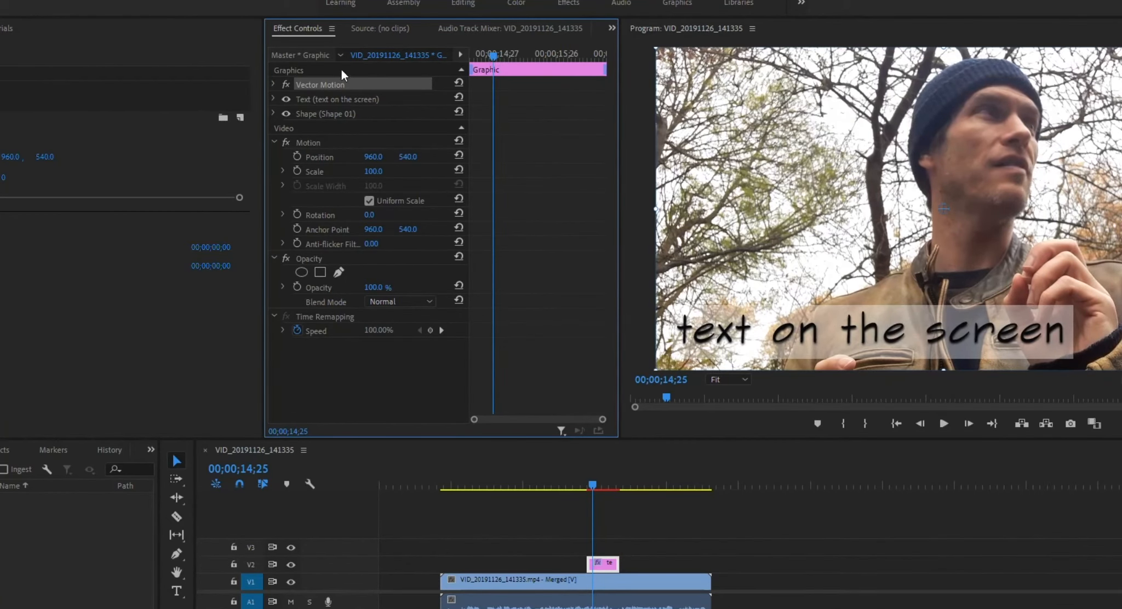
click(273, 85)
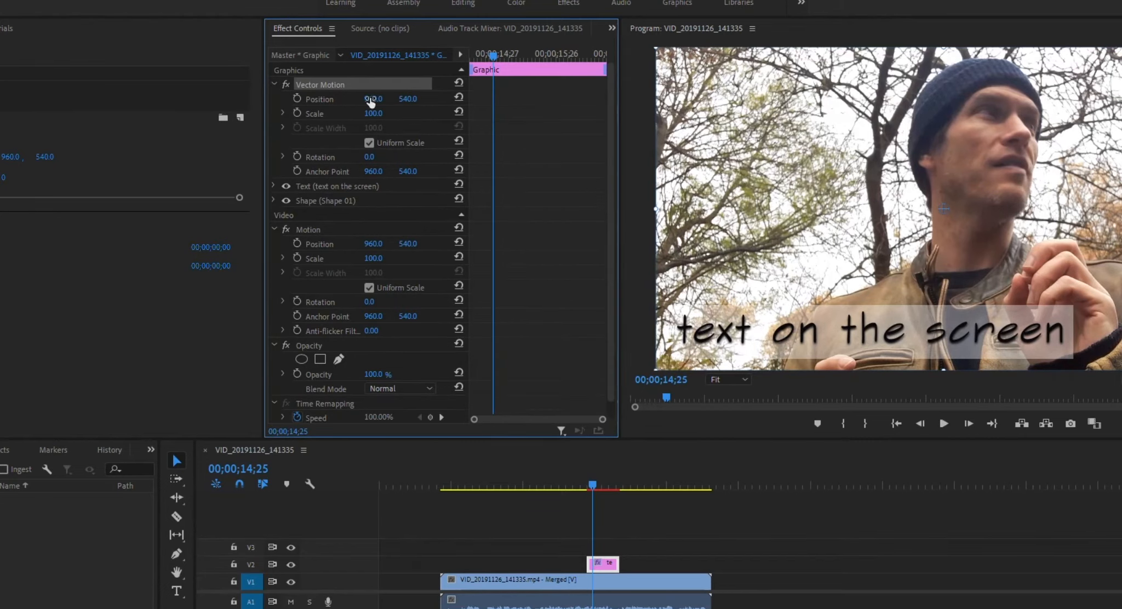
drag(370, 102, 114, 103)
drag(373, 99, 221, 100)
click(295, 98)
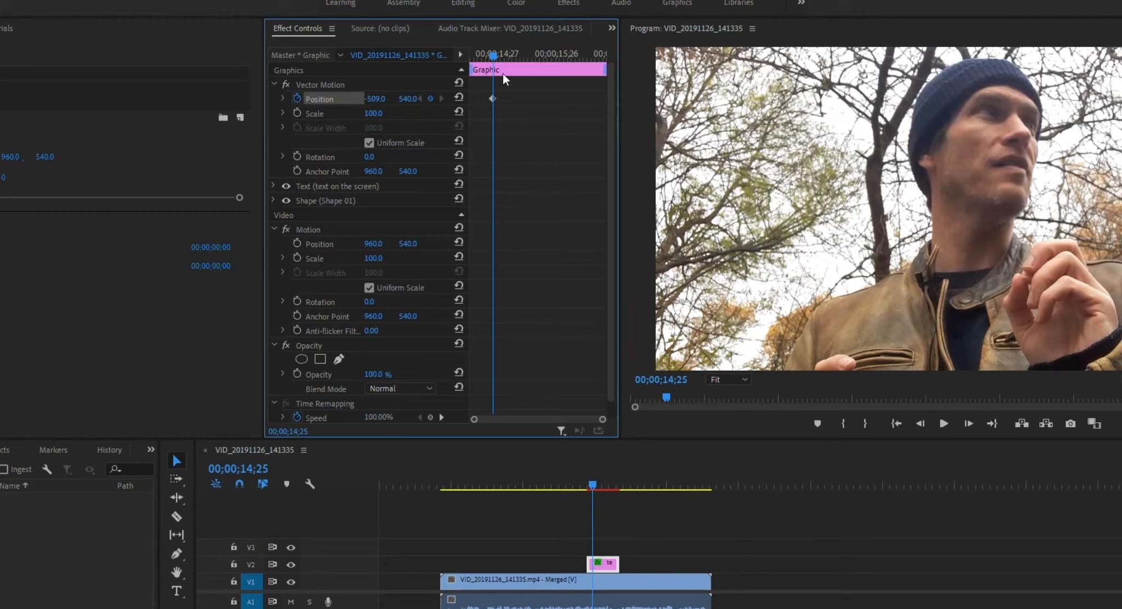
Add a Vector Motion position keyframe of 949, 540 for the graphic at 00;00;16;04.
drag(494, 60, 572, 62)
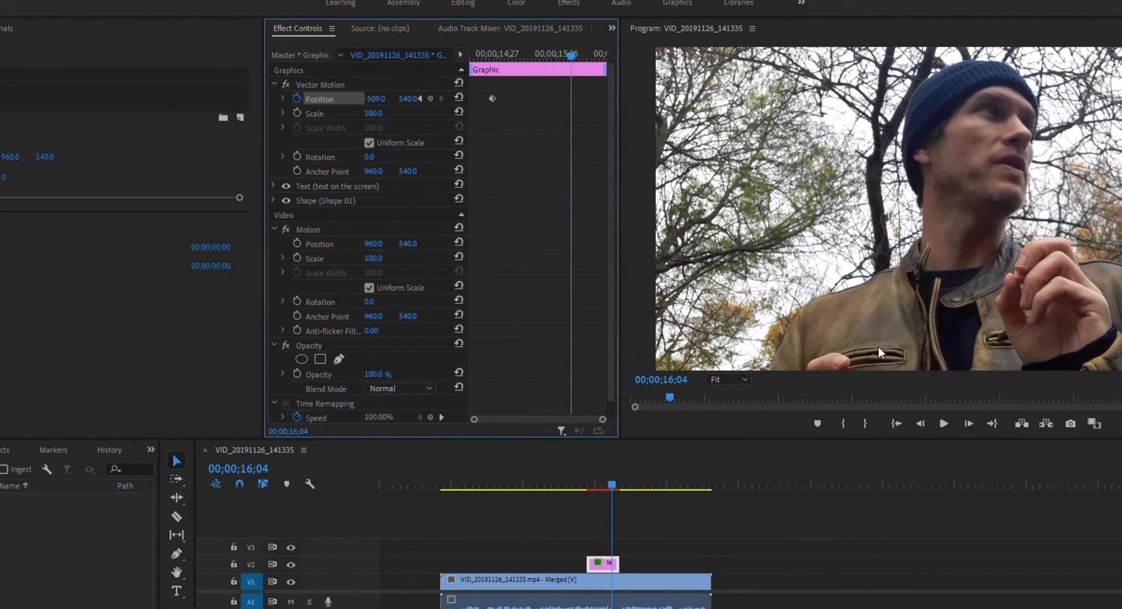
drag(375, 100, 604, 99)
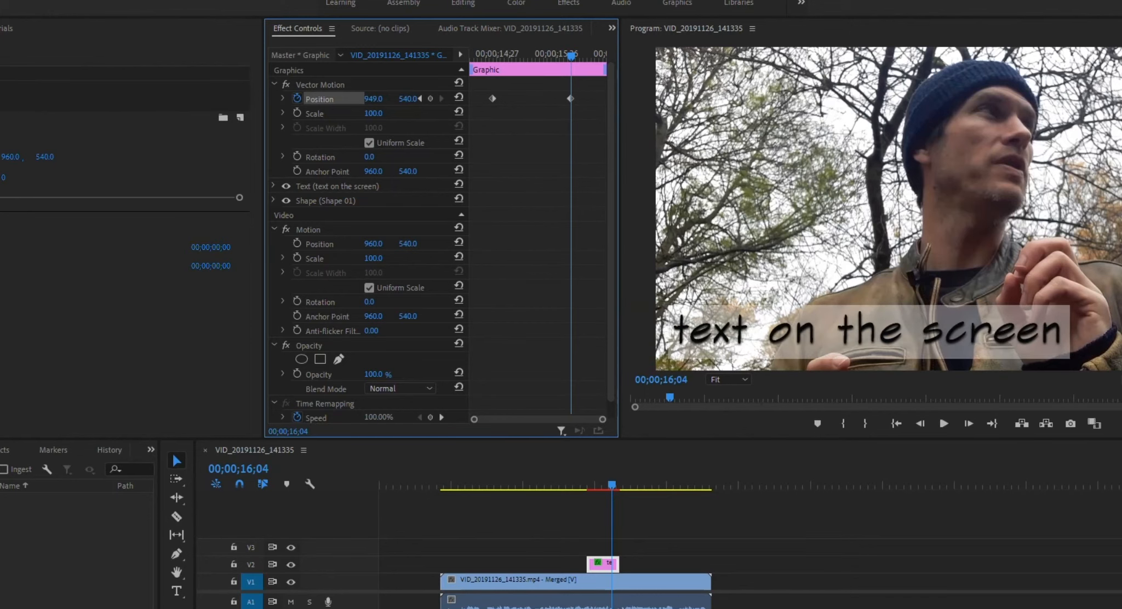
Mute audio tracks A1 to A4 and play back the graphic's slide-in animation from 00;00;14;13.
drag(616, 482, 593, 485)
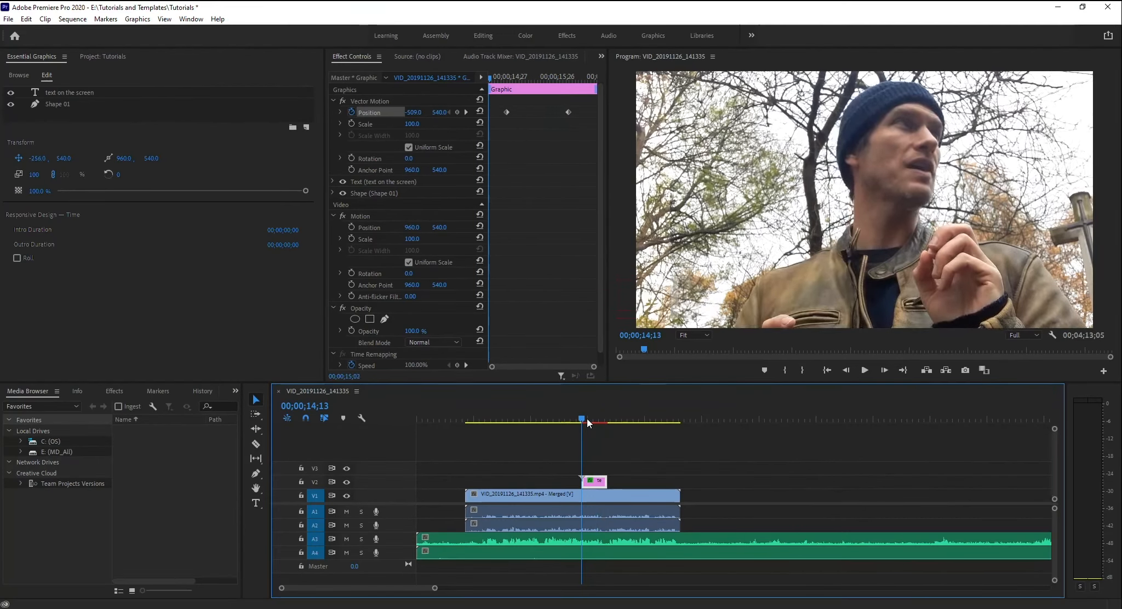
drag(586, 419, 586, 419)
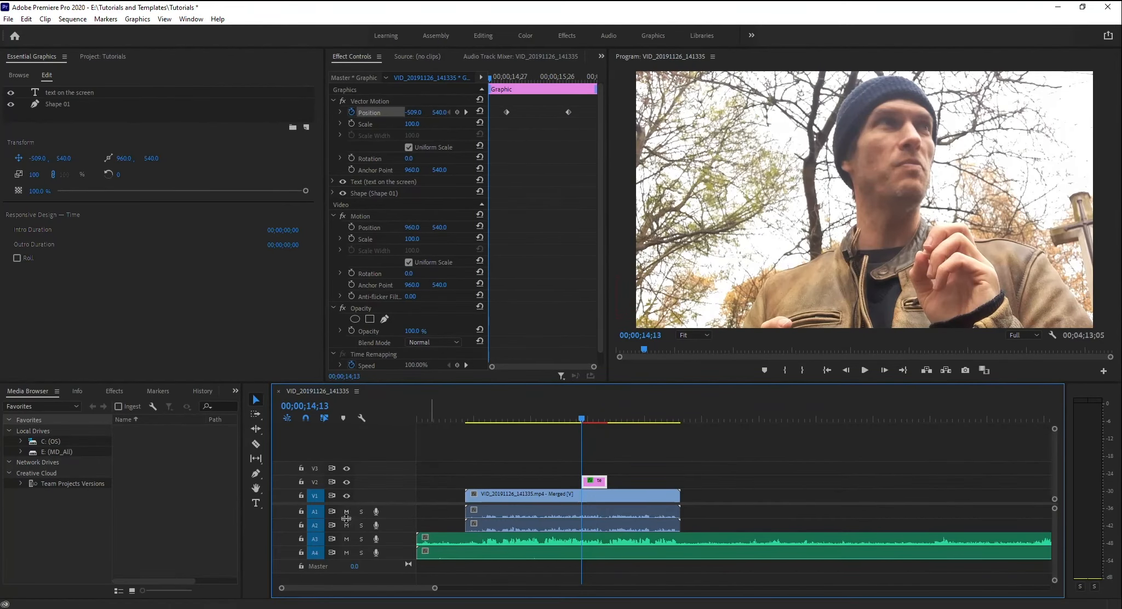
drag(346, 514, 348, 552)
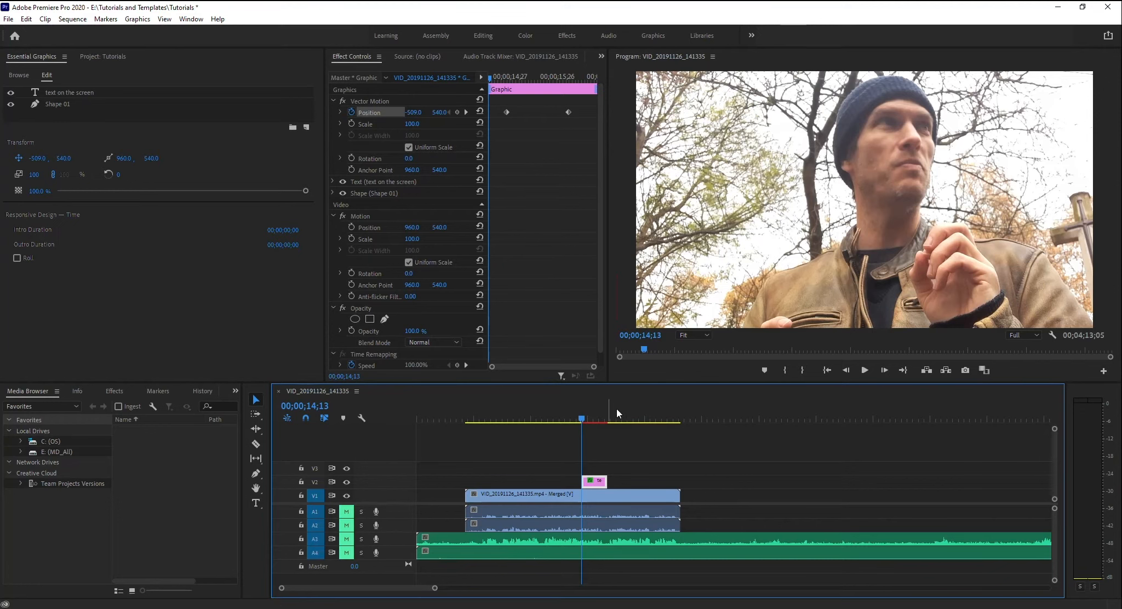
key(space)
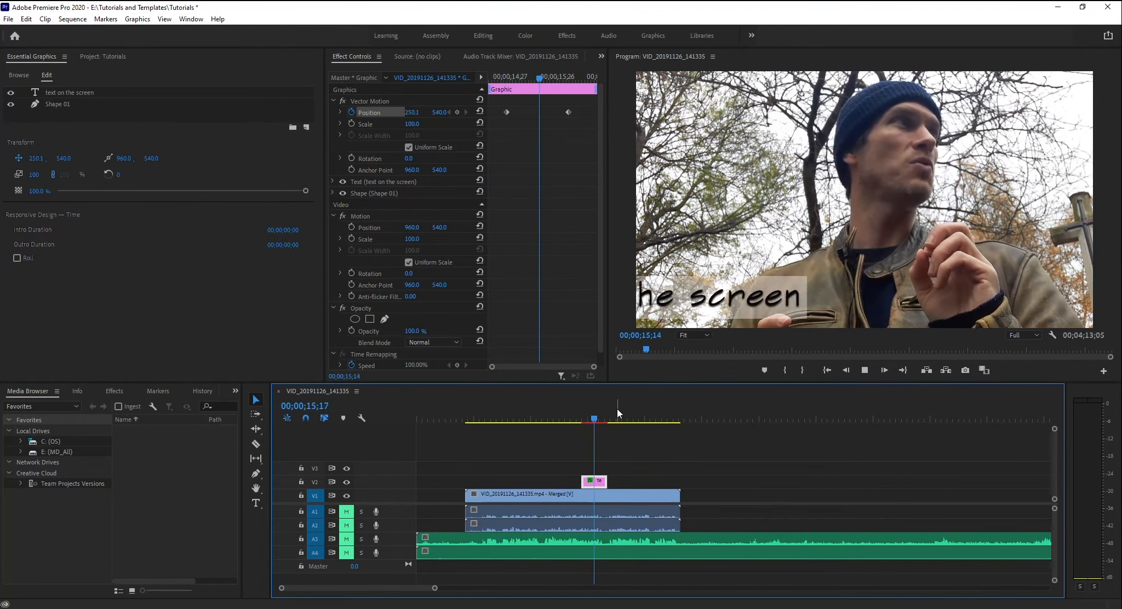
key(space)
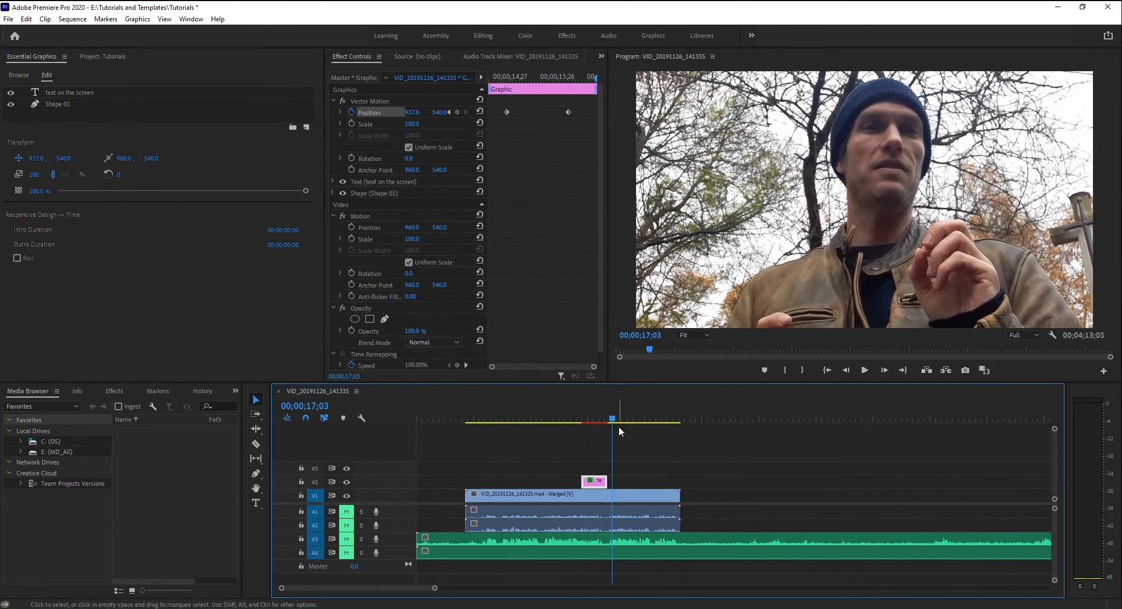
Extend the end of the text graphic clip on V2 to about twice its length and select its text at 00;00;16;04.
drag(606, 481, 635, 481)
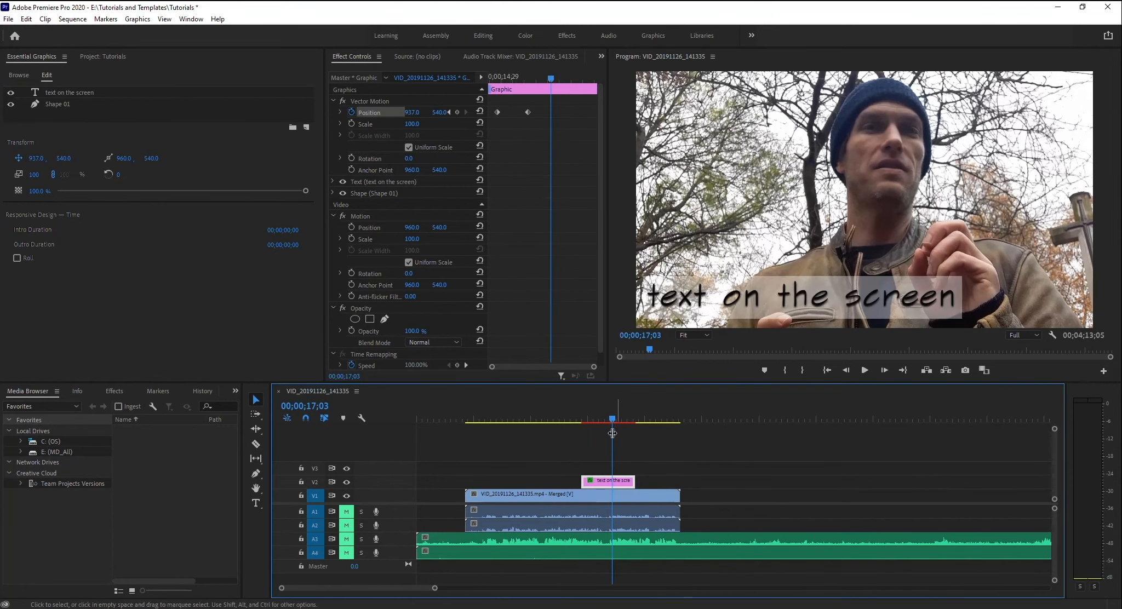
drag(612, 433, 601, 433)
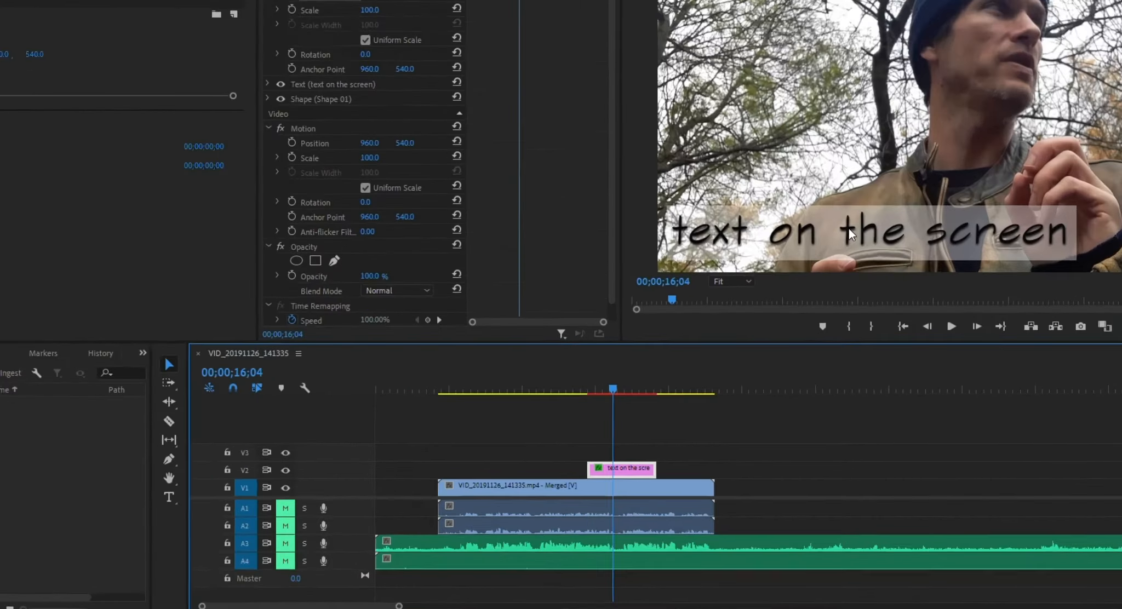
click(785, 294)
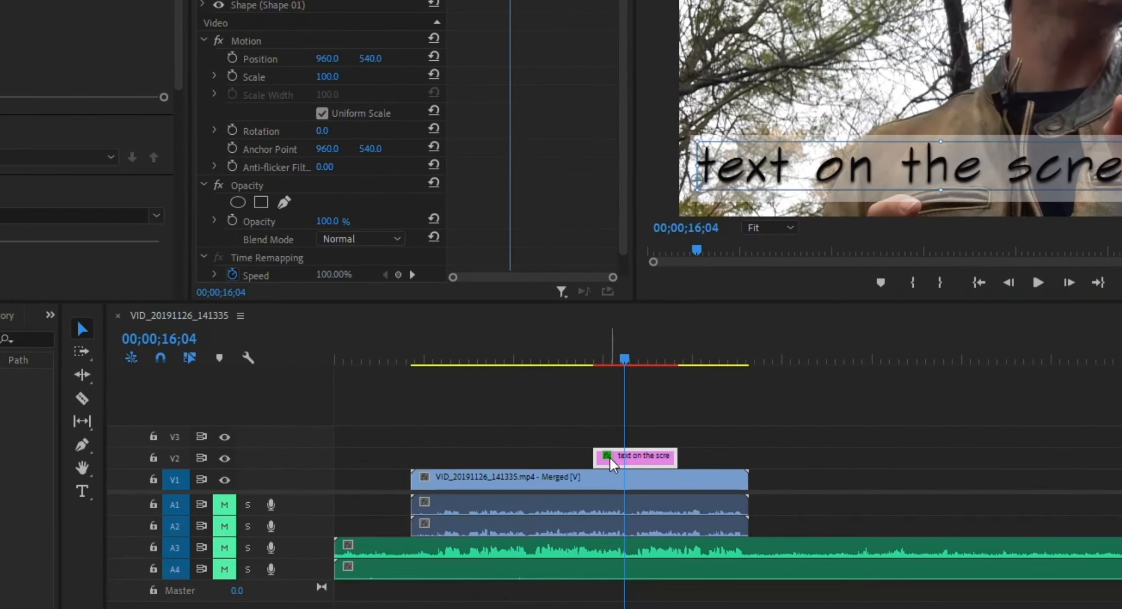
Start exporting the text graphic clip as a Motion Graphics template, keeping Local Templates Folder as the destination.
right_click(631, 456)
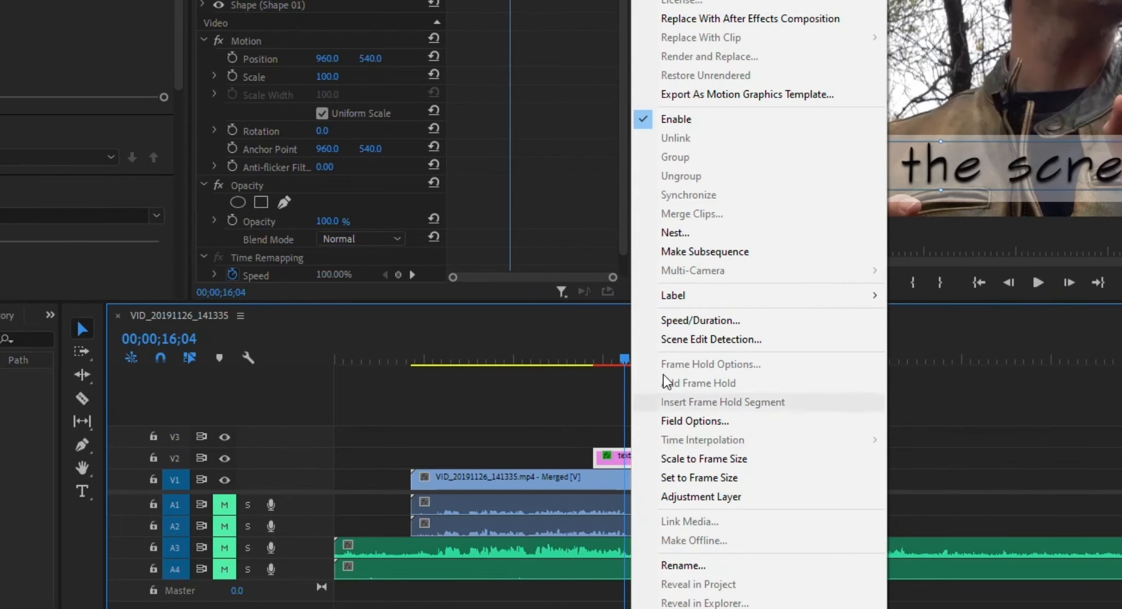
click(732, 93)
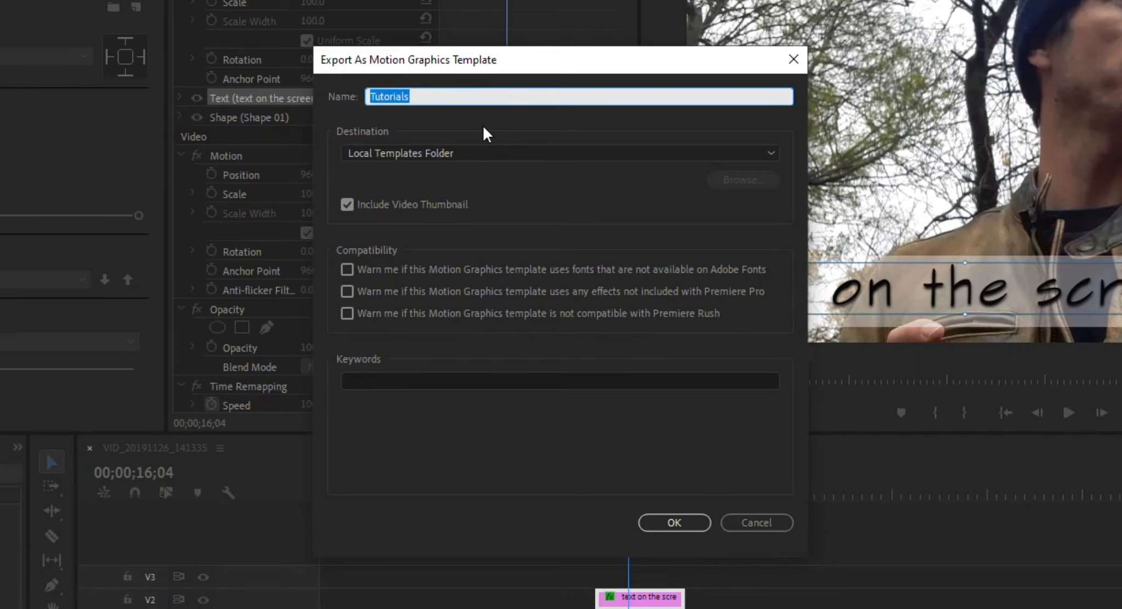
click(492, 153)
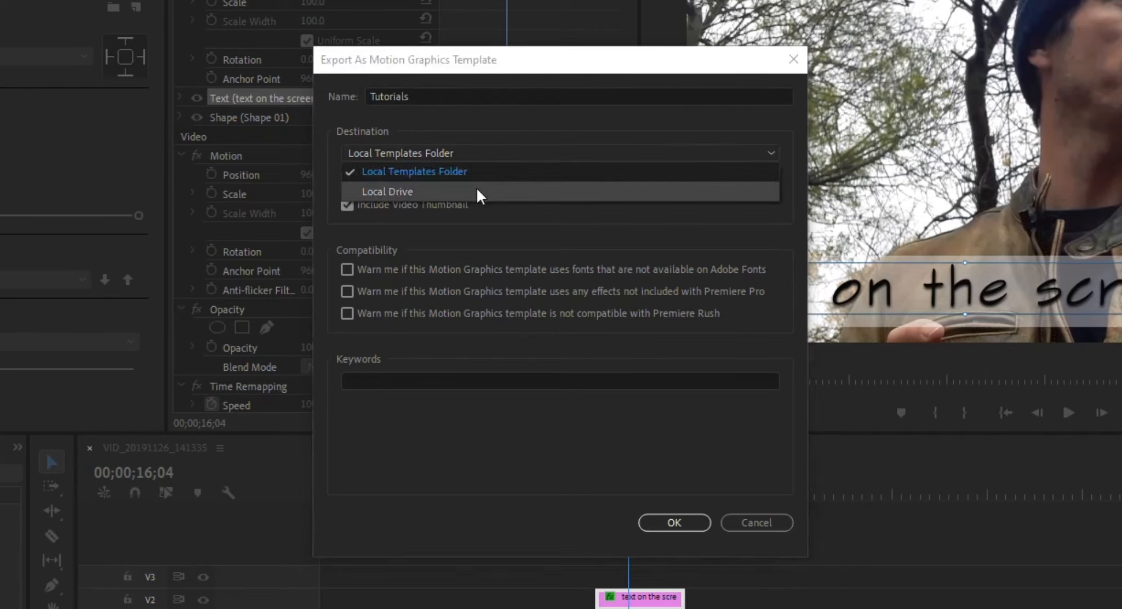
click(495, 133)
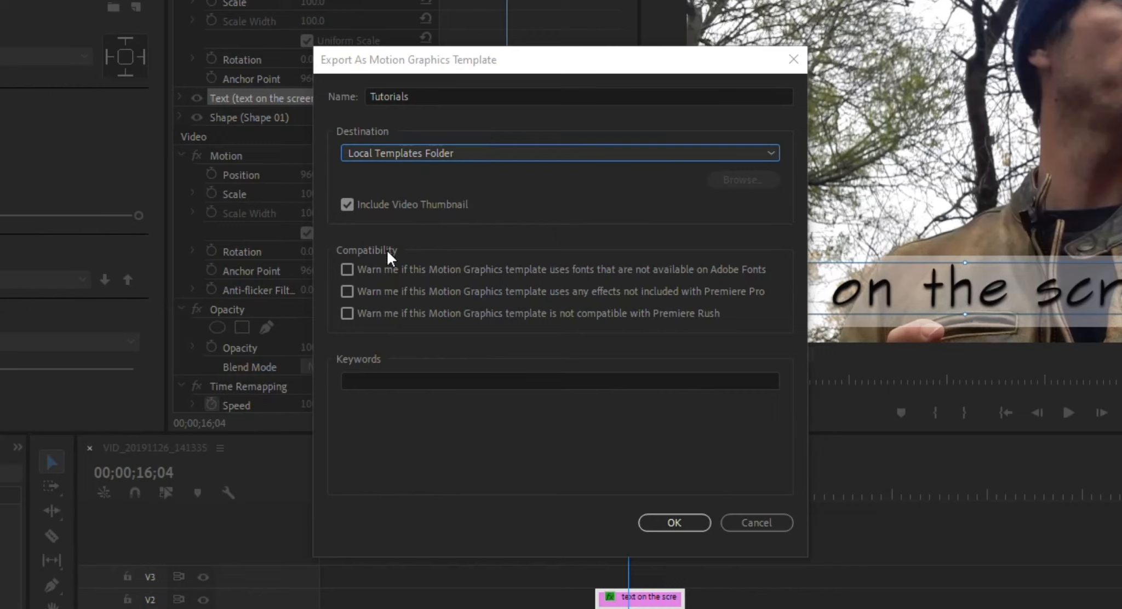
Add the keywords demo and template to the Motion Graphics template and export it under the name Tutorials.
click(571, 380)
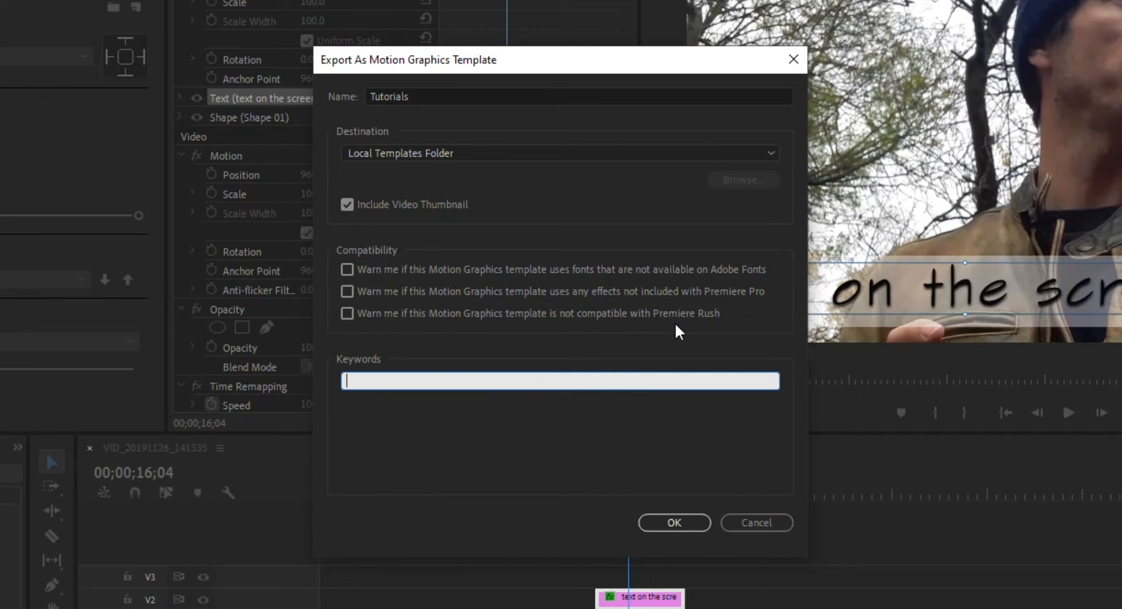
text(demo, templ)
key(BackSpace)
key(BackSpace)
text(plate,)
click(675, 522)
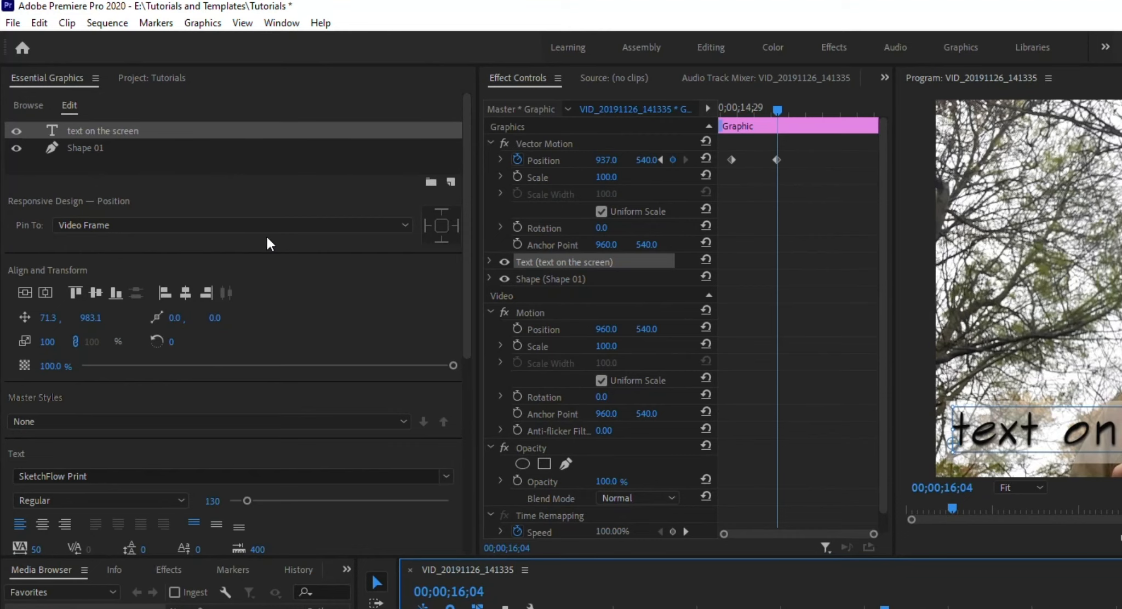
Search My Templates in Essential Graphics for "template" and locate the exported Tutorials template.
click(25, 105)
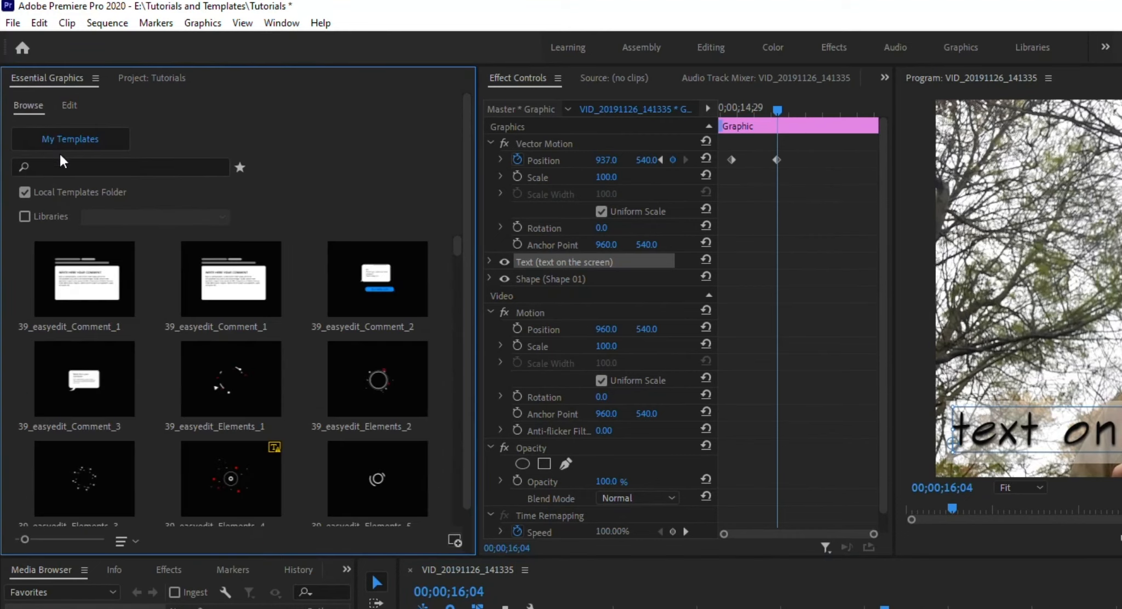
click(73, 165)
text(template)
scroll(181, 367, down, 5)
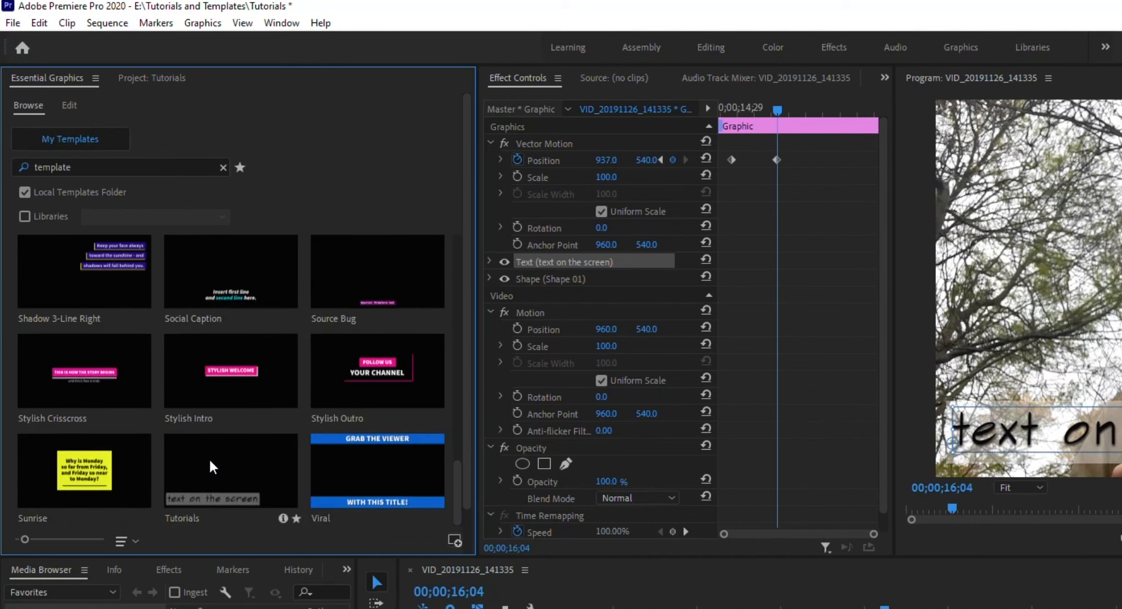